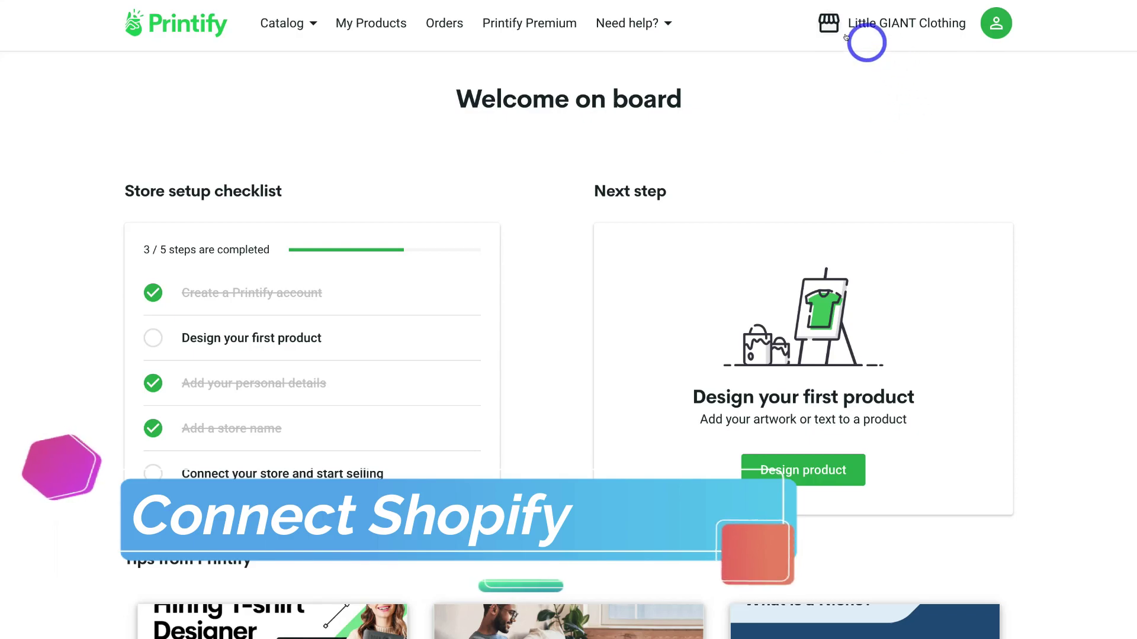
pyautogui.click(888, 29)
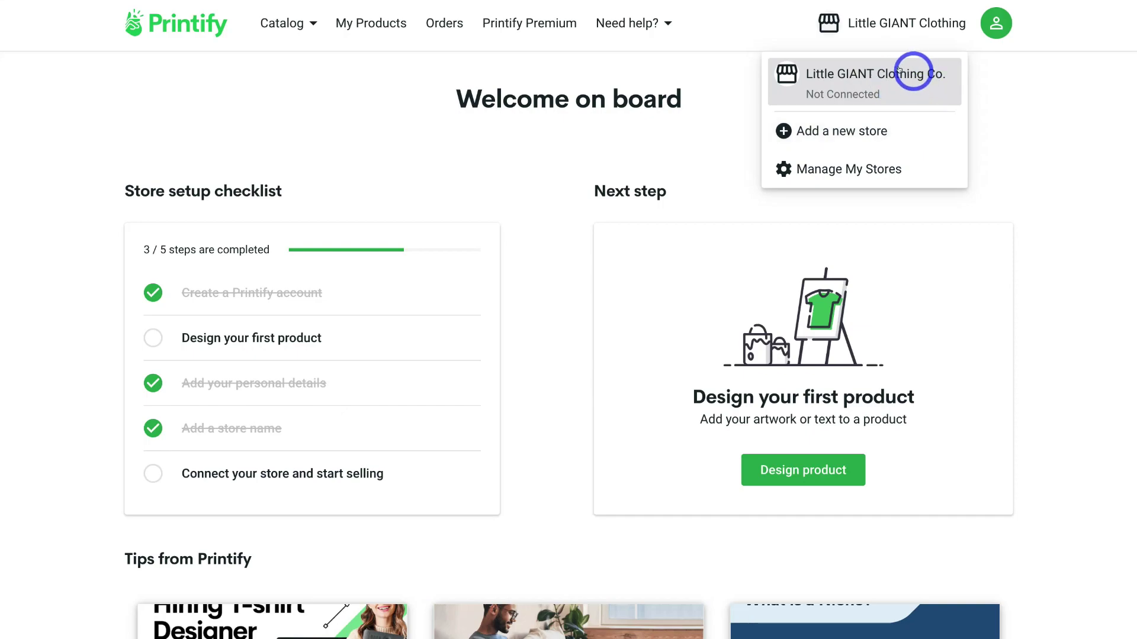
pyautogui.click(912, 127)
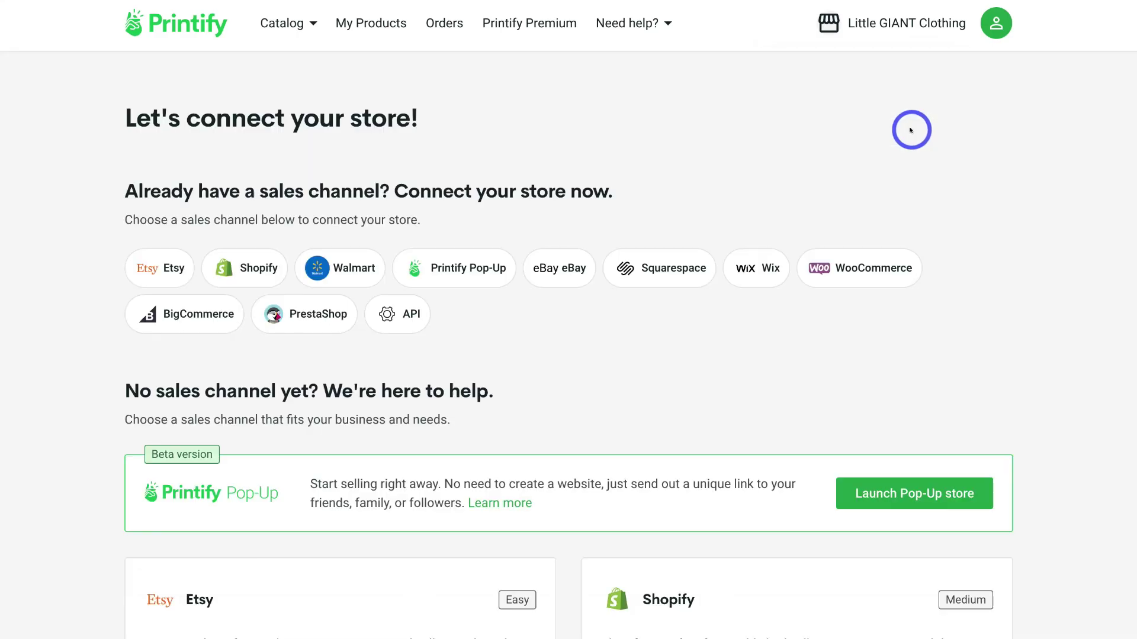
pyautogui.click(246, 268)
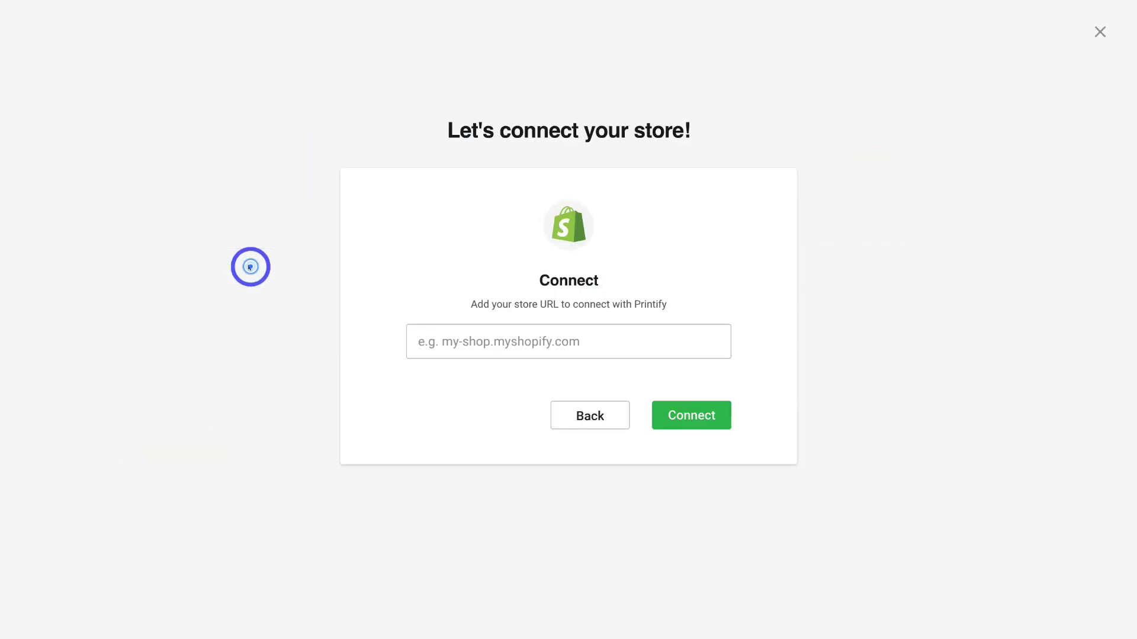
pyautogui.click(460, 342)
pyautogui.write('https://go-digital-now-7665.myshopify.com/')
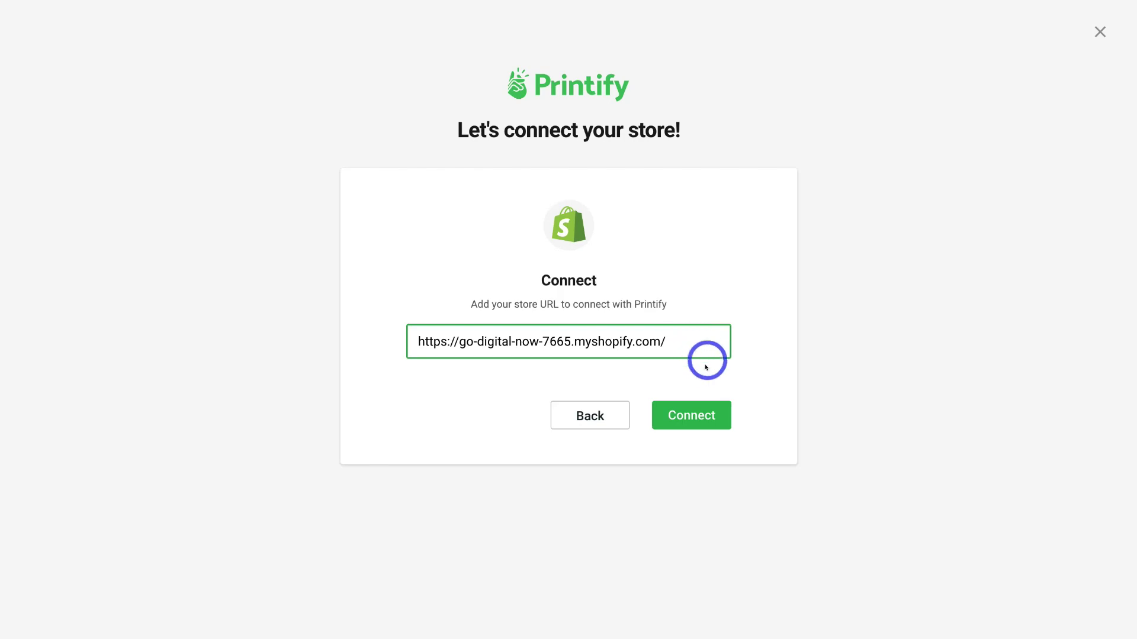
pyautogui.click(694, 416)
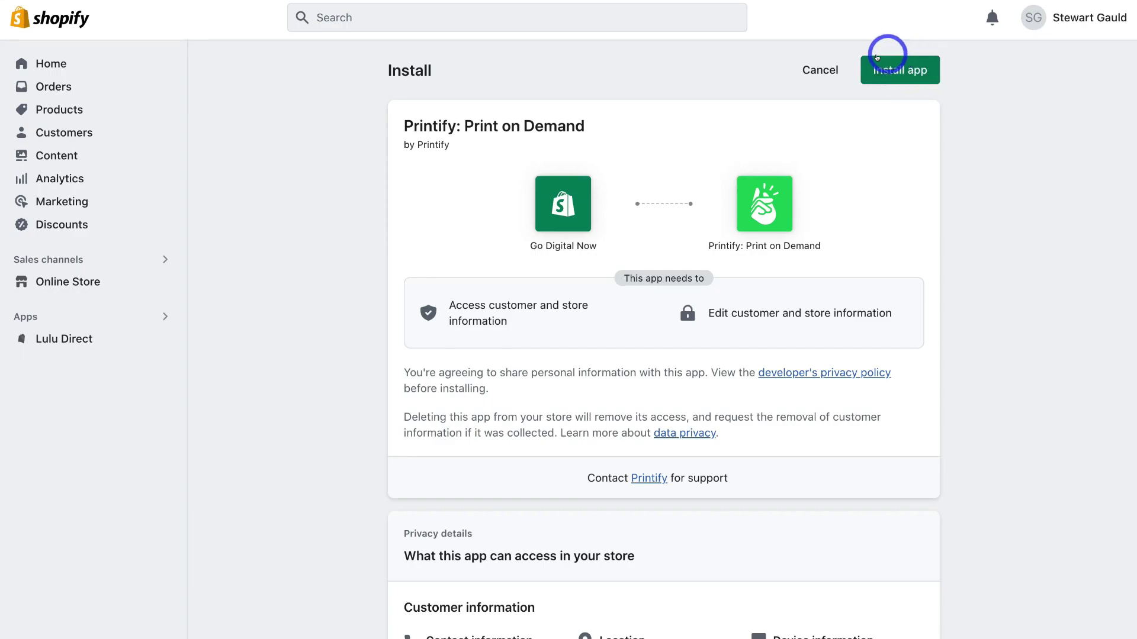
# Install the Printify: Print on Demand app in the Shopify store and sign in with the existing Google account
pyautogui.click(903, 72)
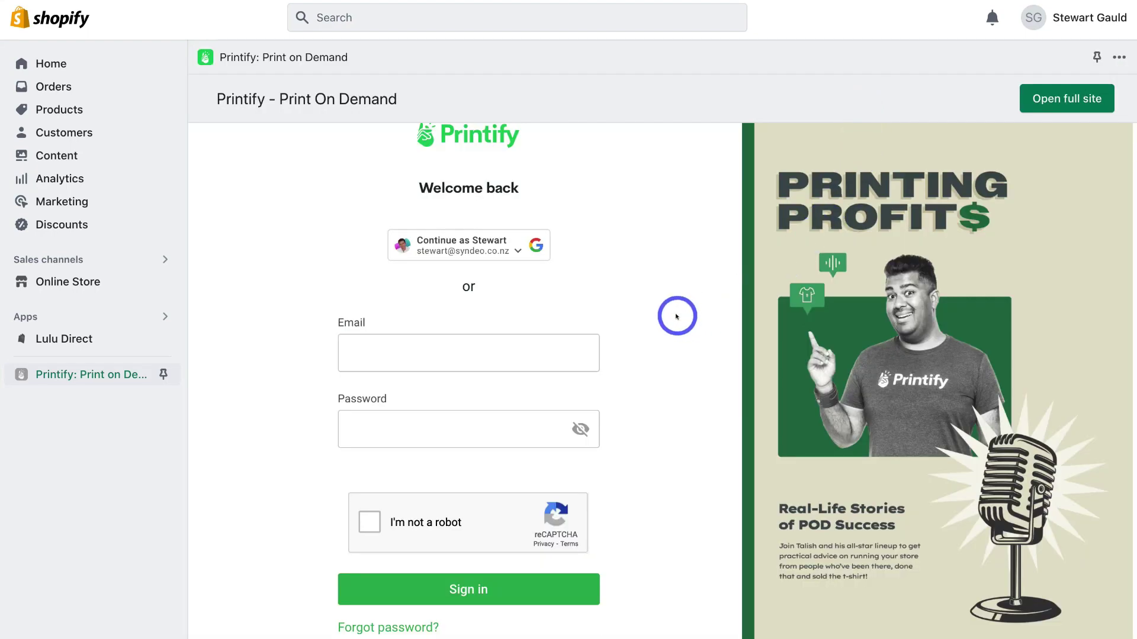
pyautogui.click(489, 245)
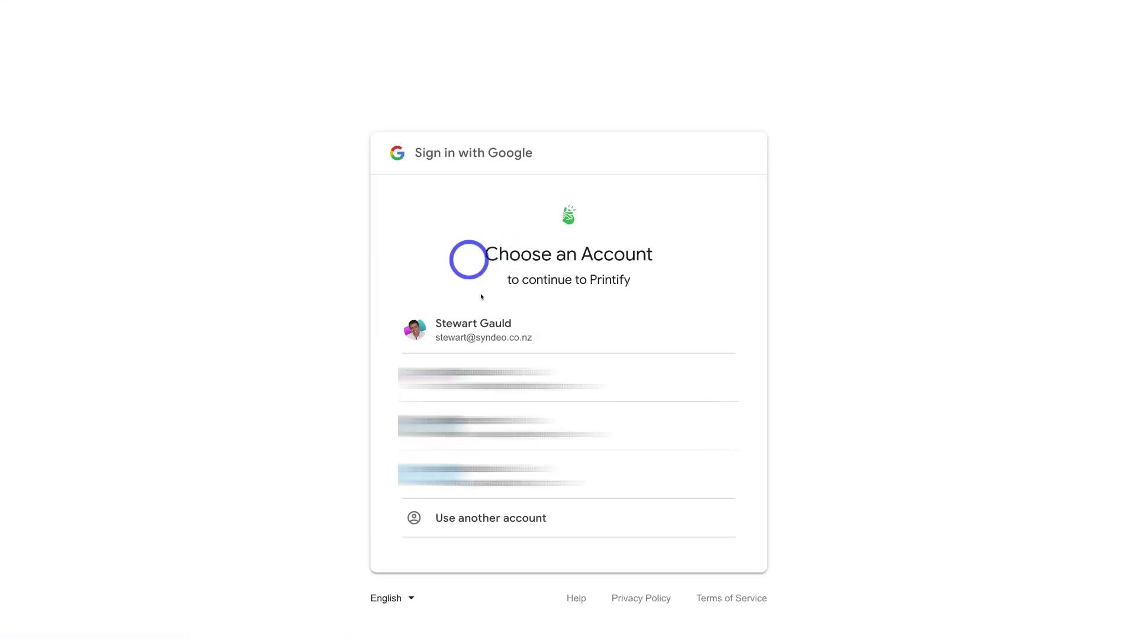
pyautogui.click(609, 328)
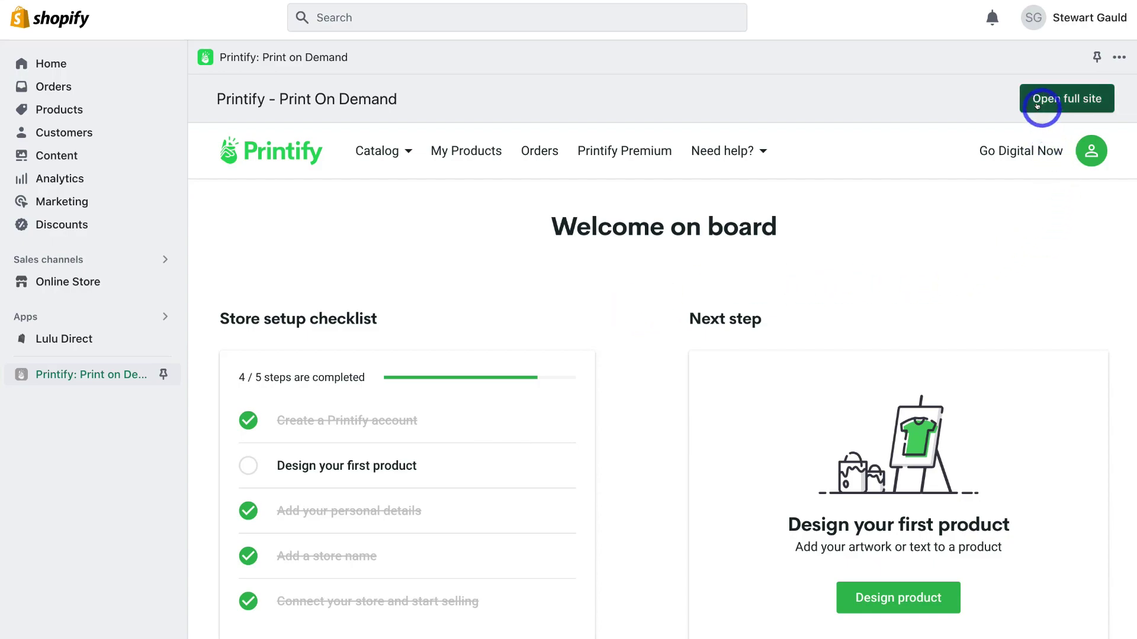
# Open the full Printify site, enter the connected store and browse the product catalog
pyautogui.click(1074, 101)
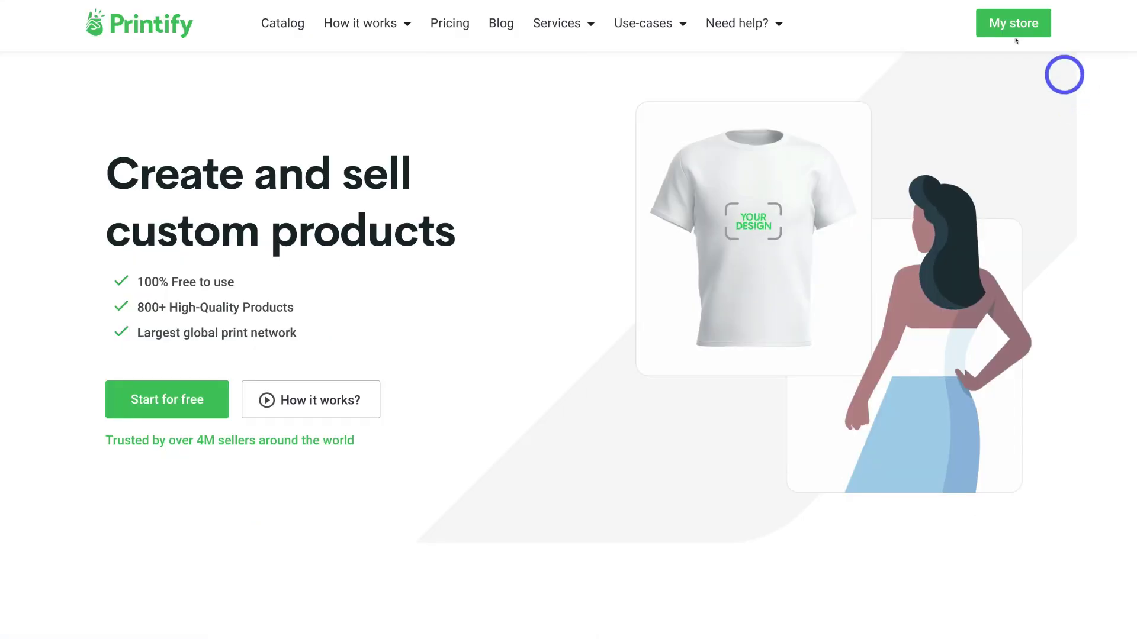
pyautogui.click(1017, 27)
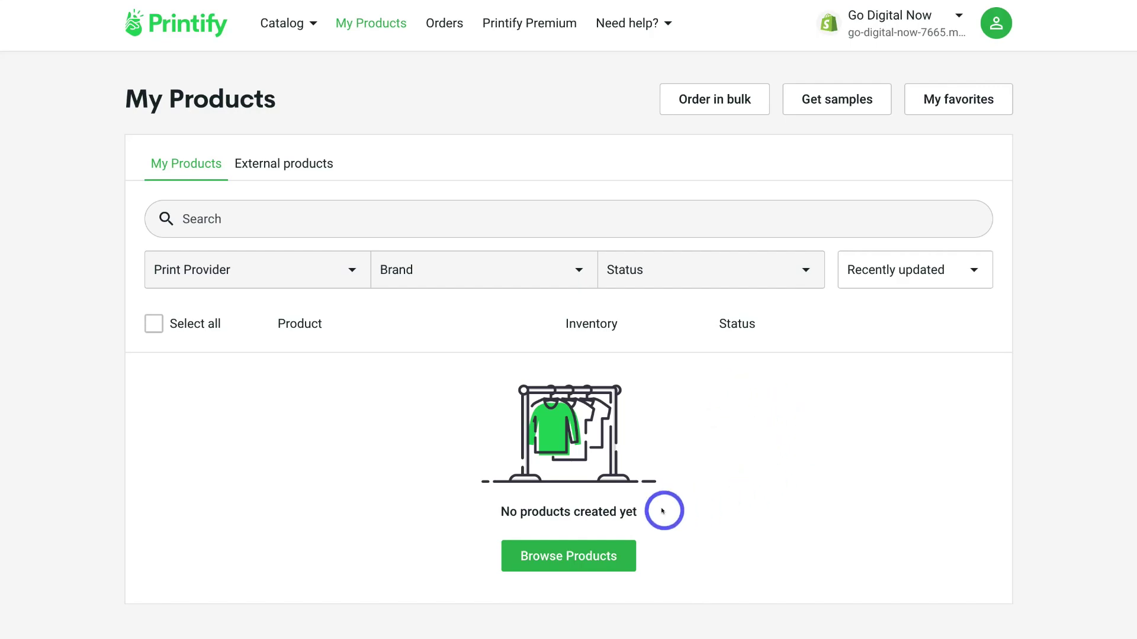
pyautogui.click(561, 560)
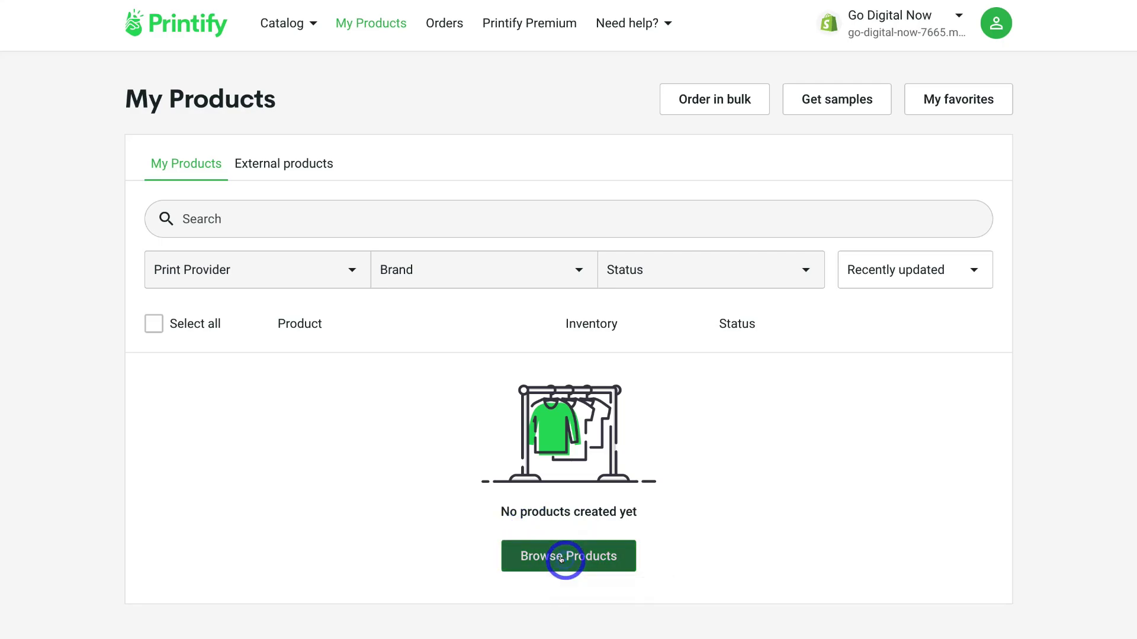
# Search the product catalog for "hat" and look through the matching products and available filters
pyautogui.scroll(-5, 556, 156)
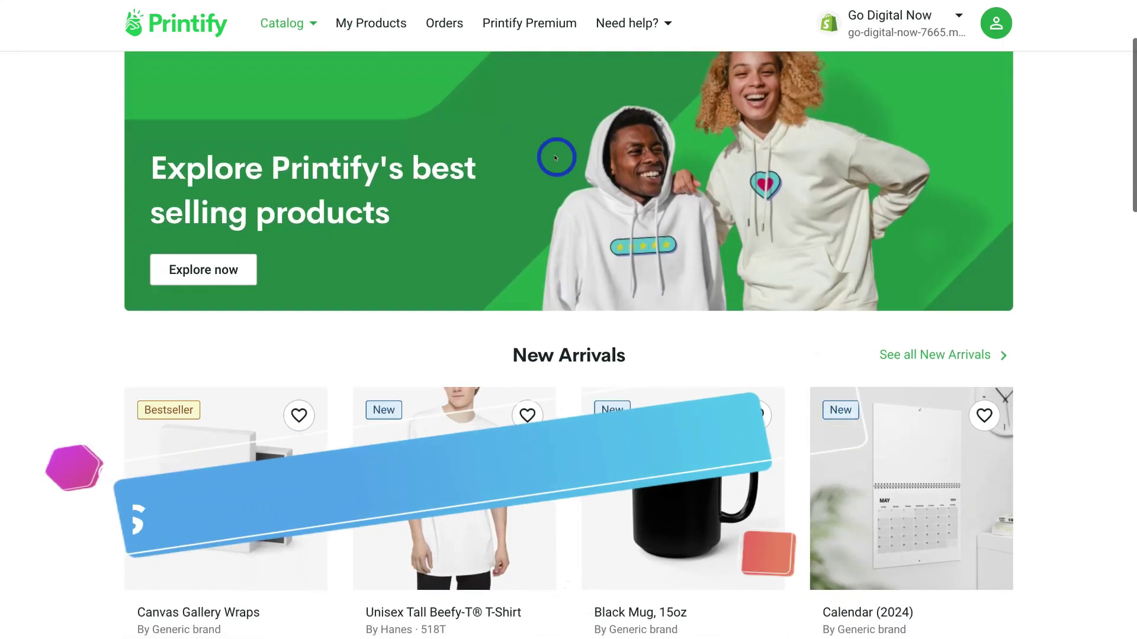
pyautogui.scroll(-1, 555, 158)
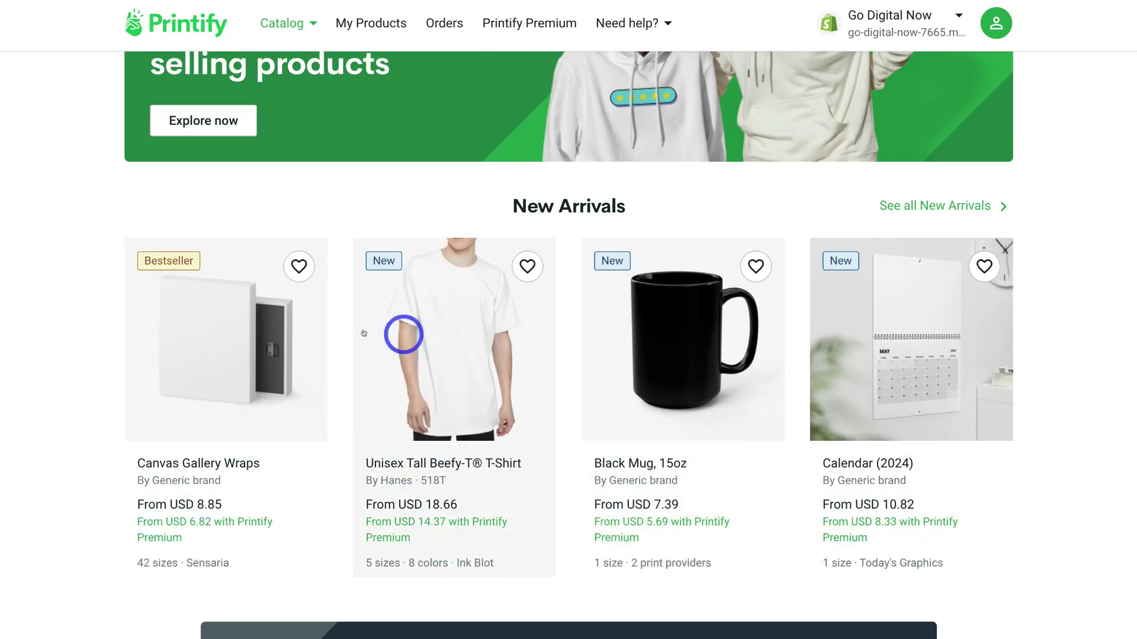
pyautogui.scroll(5, 254, 335)
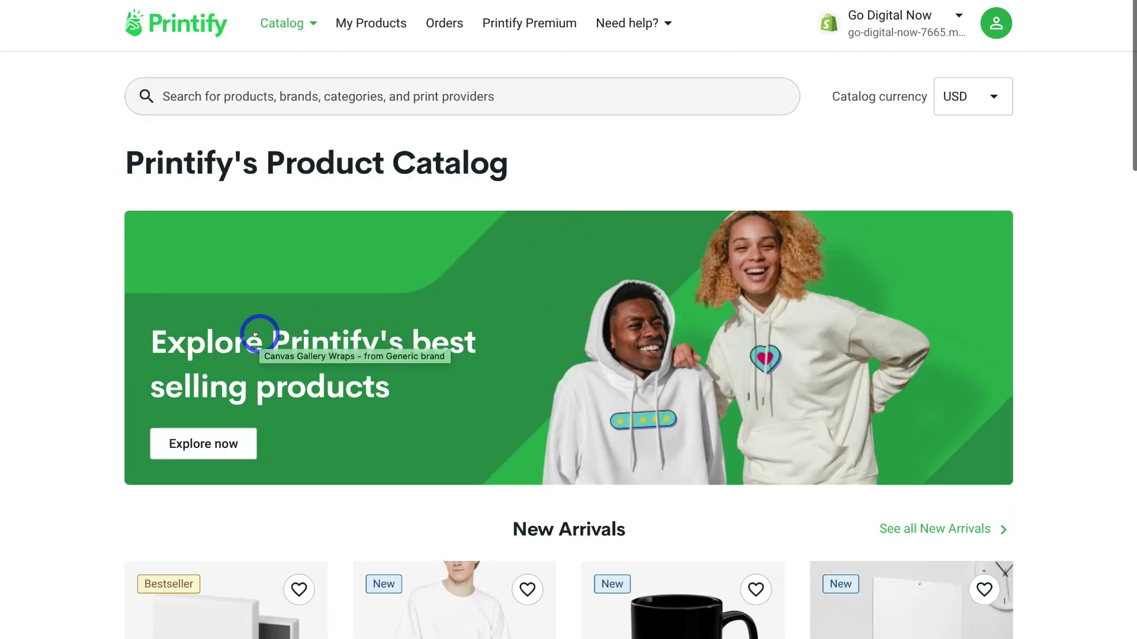
pyautogui.click(243, 92)
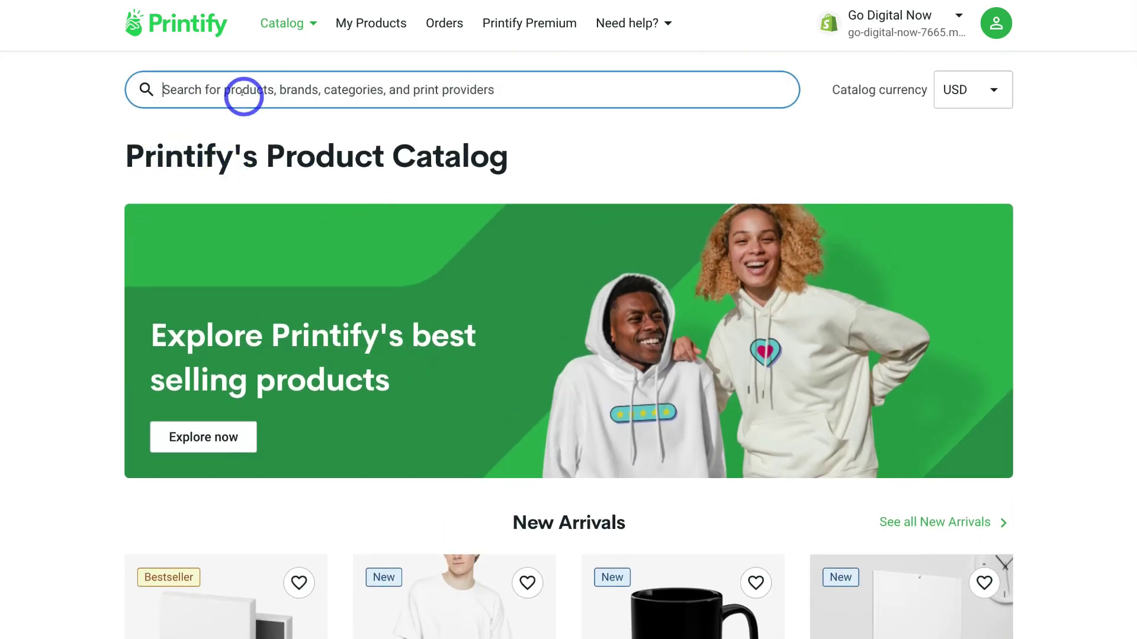
pyautogui.write('hat')
pyautogui.press('Return')
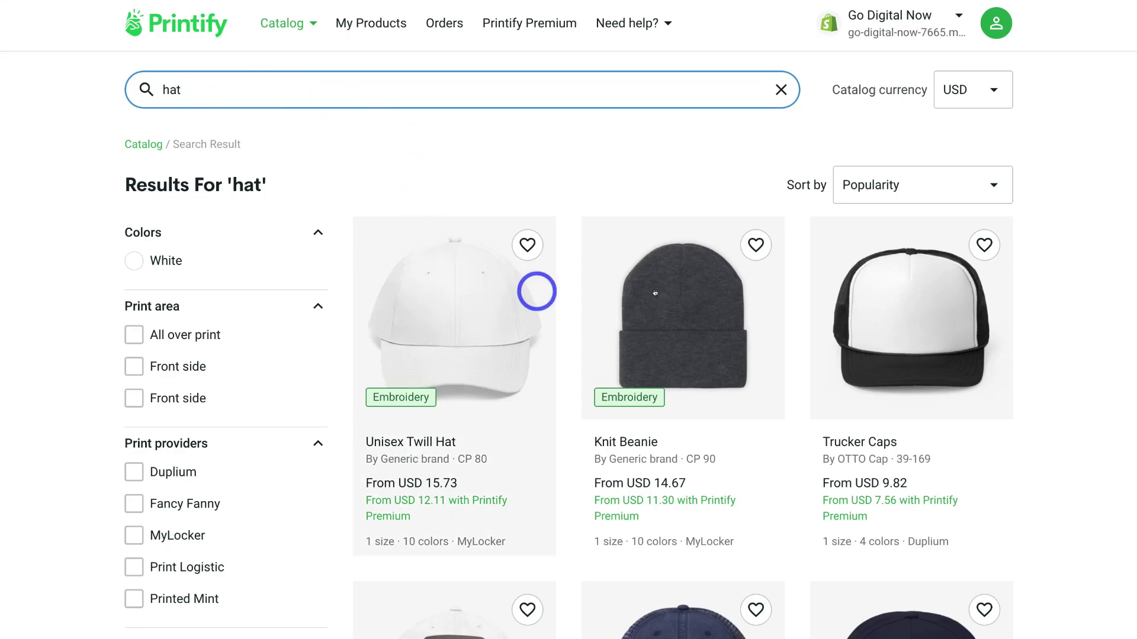
pyautogui.scroll(-1, 890, 295)
pyautogui.scroll(-3, 890, 295)
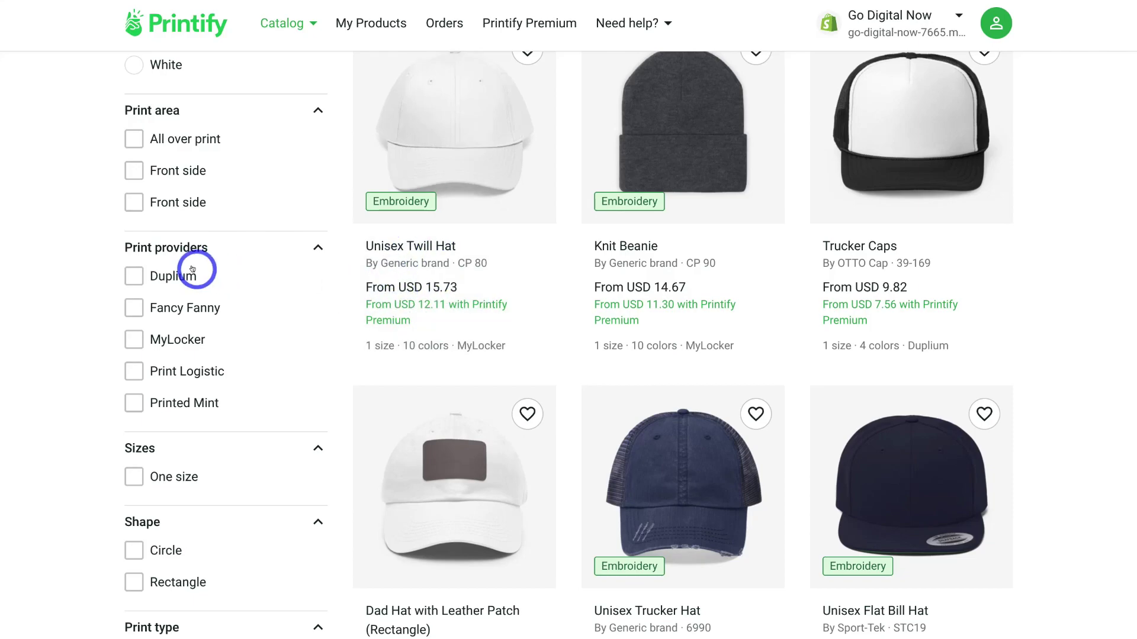
pyautogui.scroll(2, 198, 266)
pyautogui.scroll(-5, 192, 270)
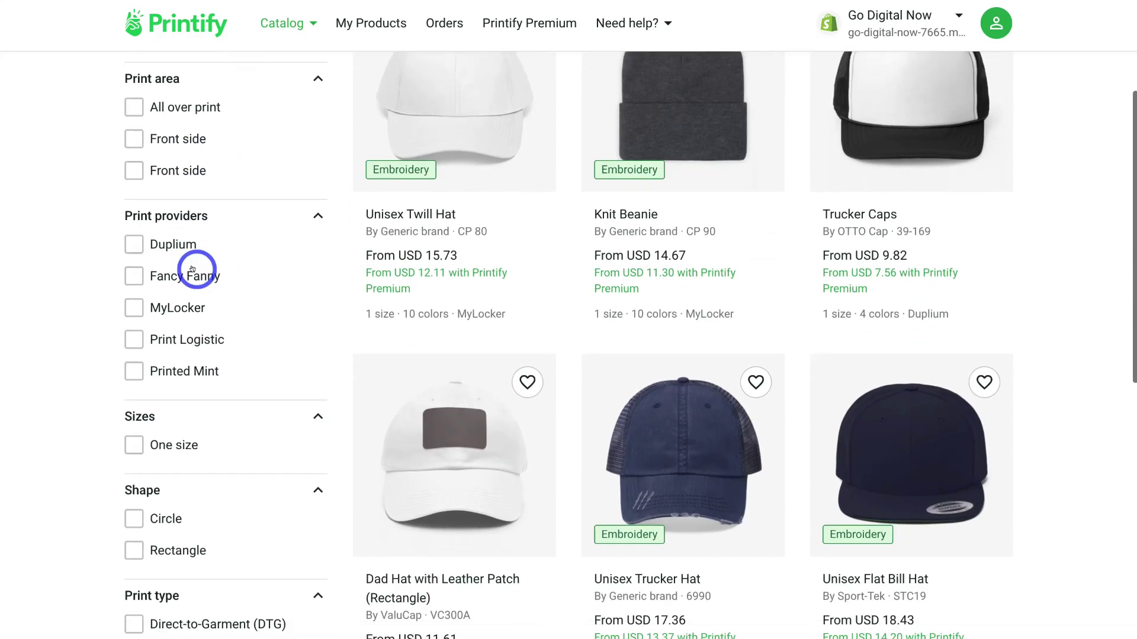
pyautogui.scroll(6, 192, 268)
pyautogui.scroll(1, 192, 270)
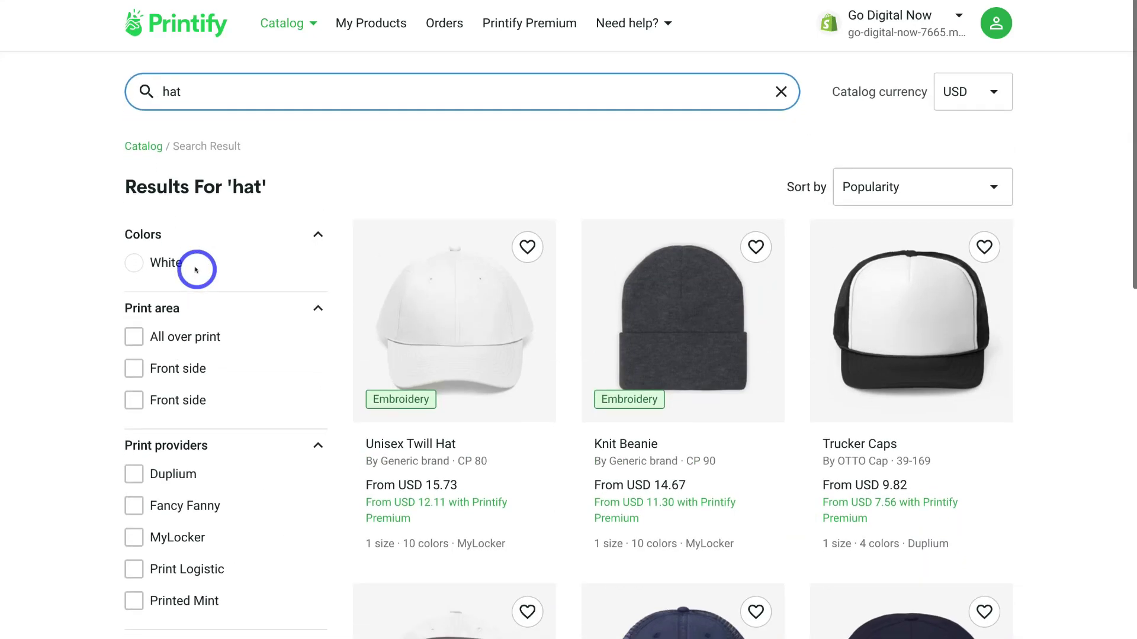
# Show the men's hoodies category of the catalog and filter the products by the color Black
pyautogui.click(277, 31)
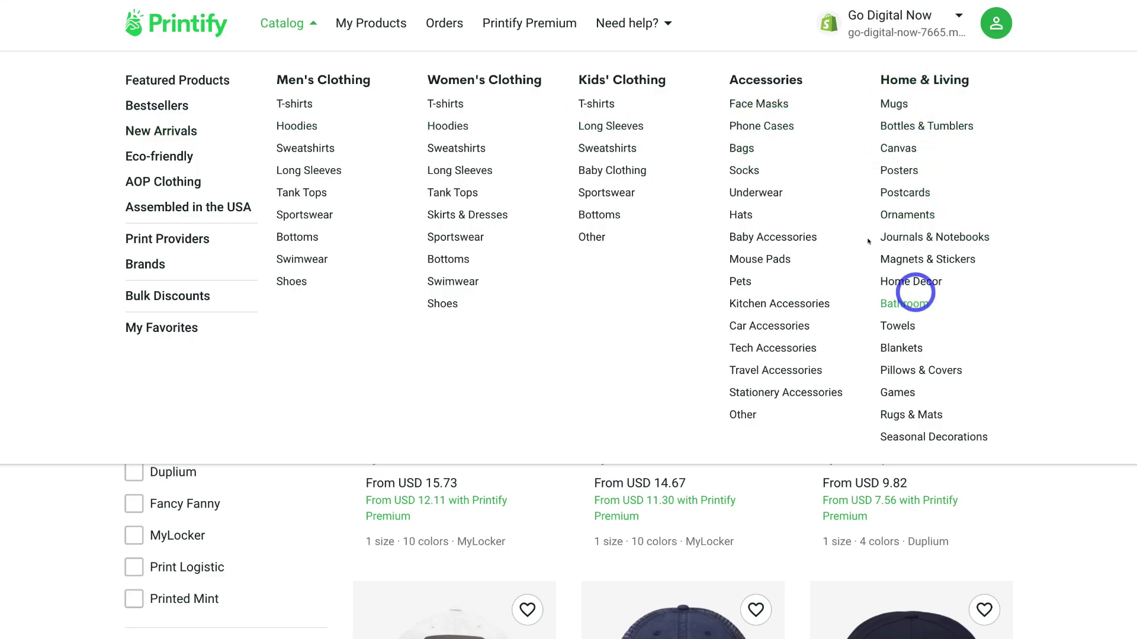
pyautogui.click(296, 126)
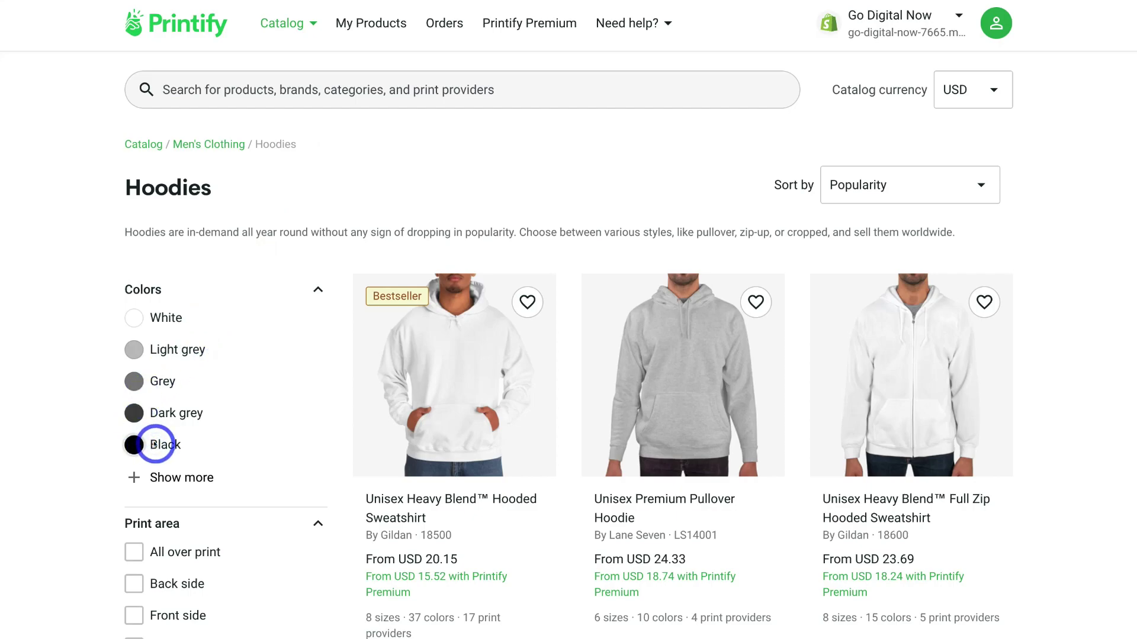
pyautogui.click(155, 444)
pyautogui.scroll(-5, 452, 447)
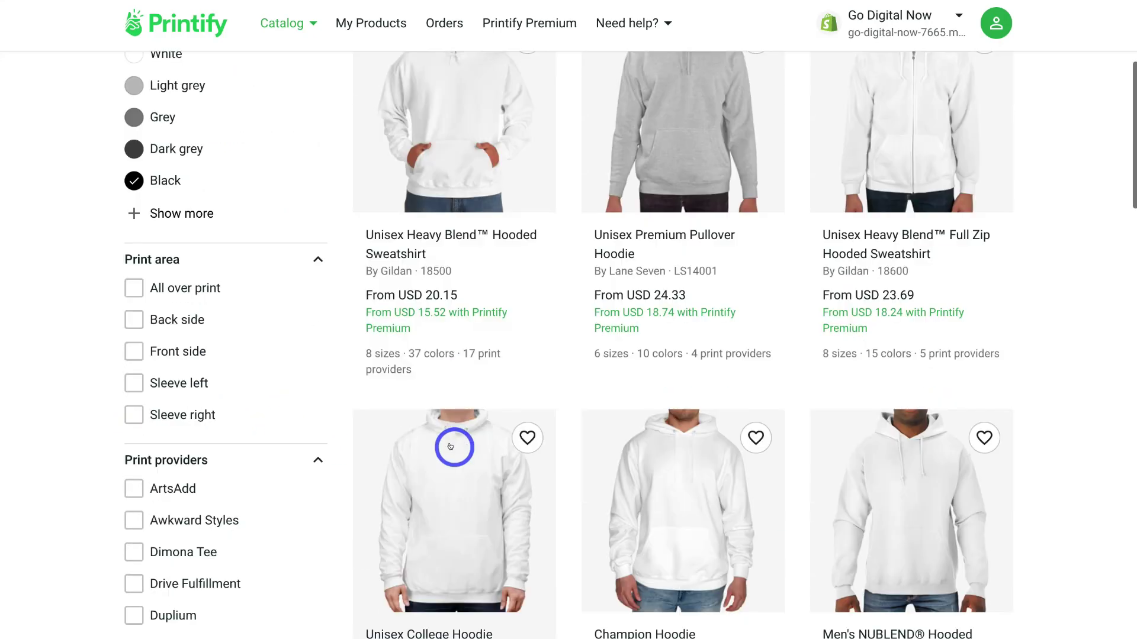
pyautogui.scroll(-1, 450, 447)
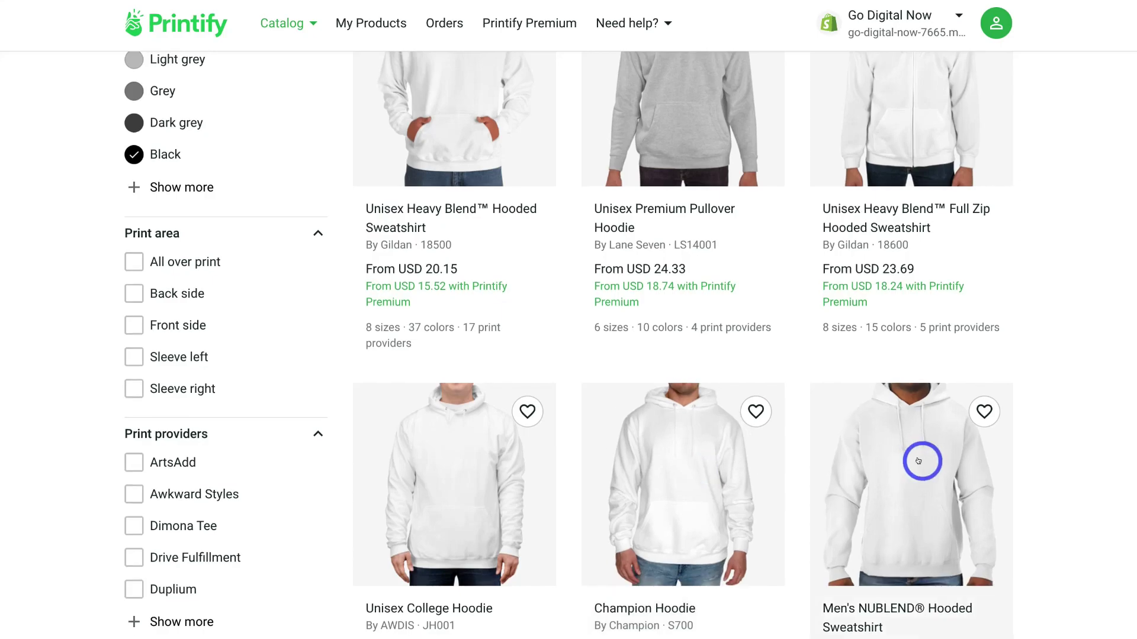
pyautogui.scroll(3, 918, 461)
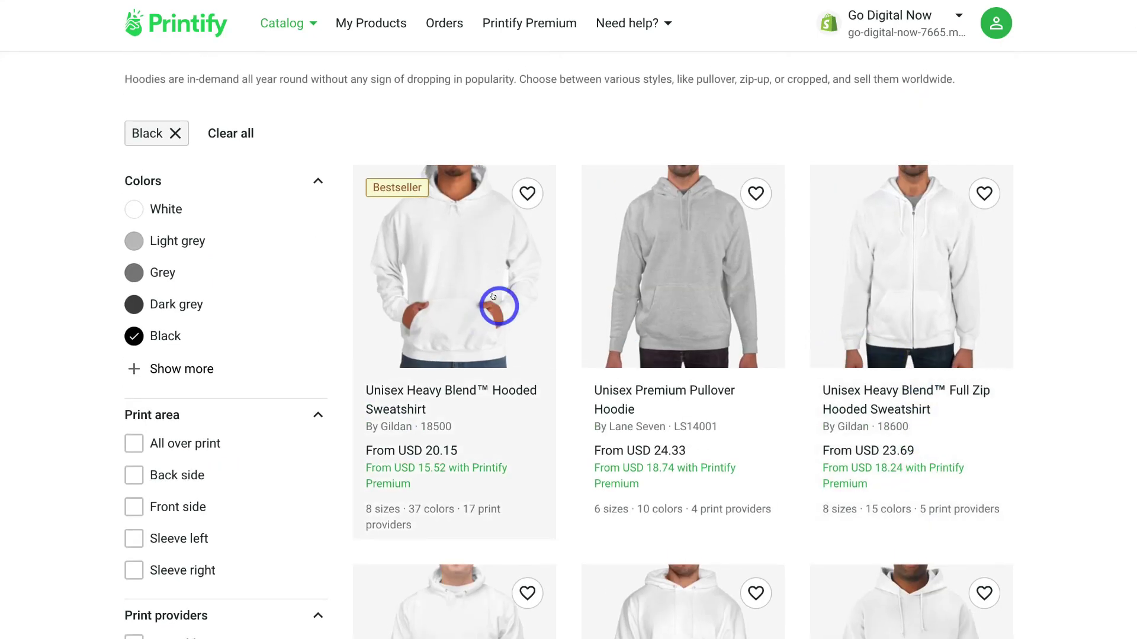
# Open the Unisex Heavy Blend Hooded Sweatshirt and view its front, back and design-area preview images
pyautogui.click(455, 326)
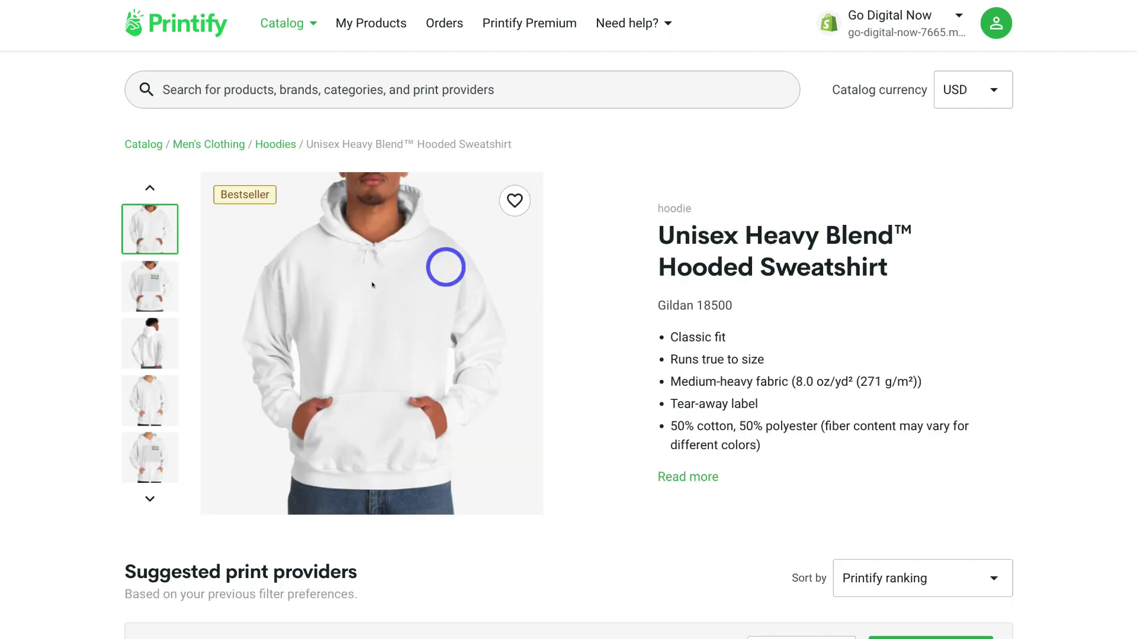
pyautogui.click(157, 268)
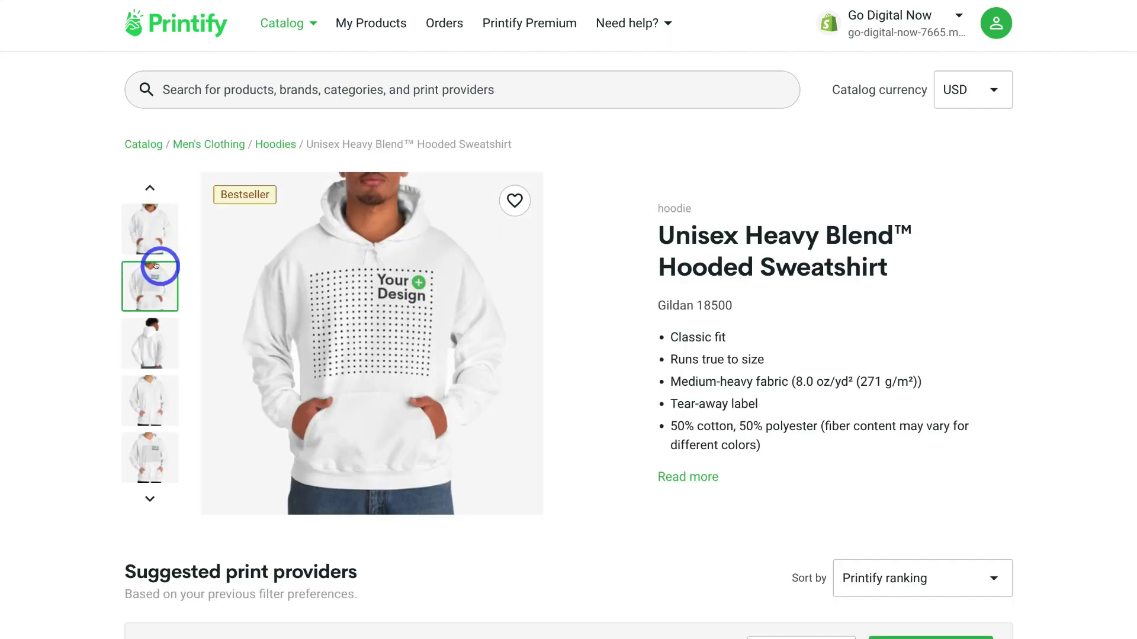
pyautogui.click(145, 349)
pyautogui.click(148, 399)
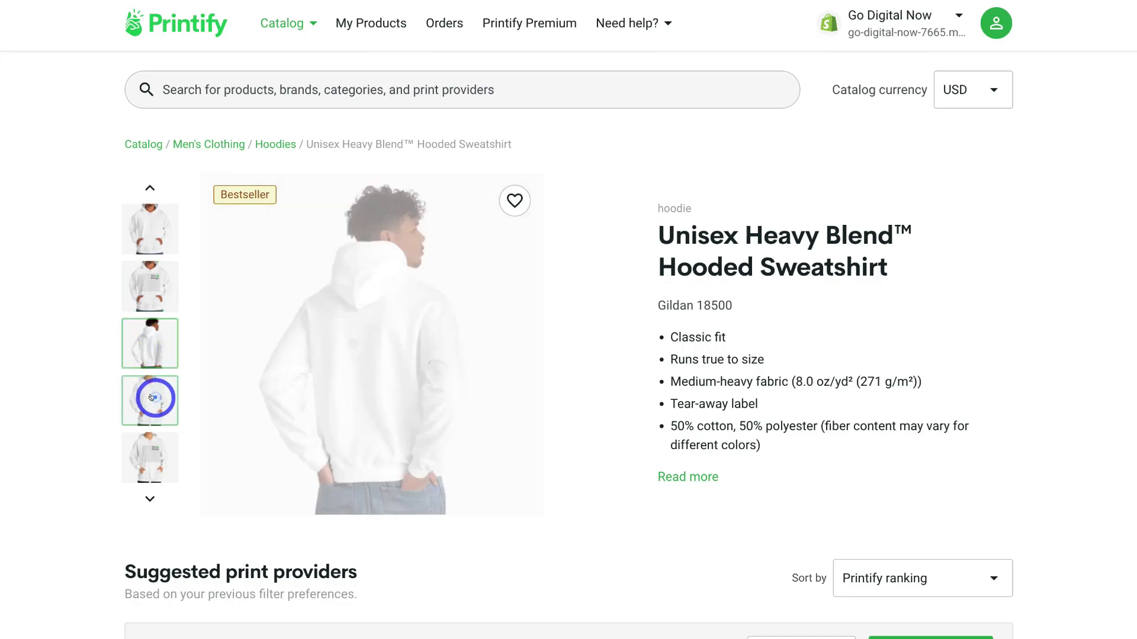
pyautogui.click(150, 448)
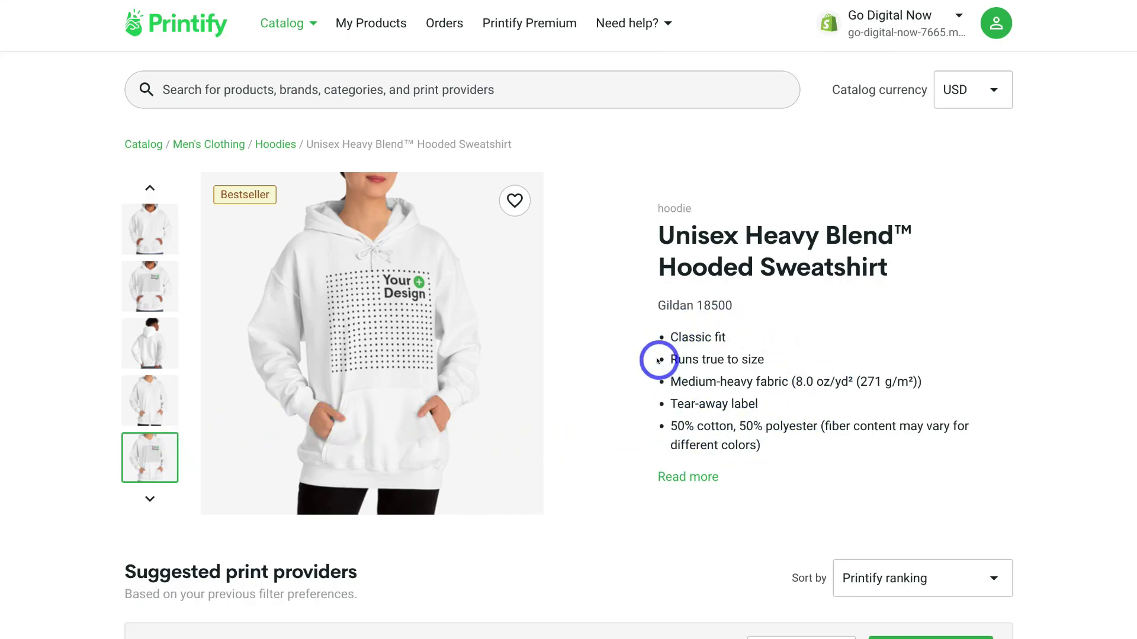
# Read the hooded sweatshirt's full details, including key features, care instructions and size guide
pyautogui.click(693, 478)
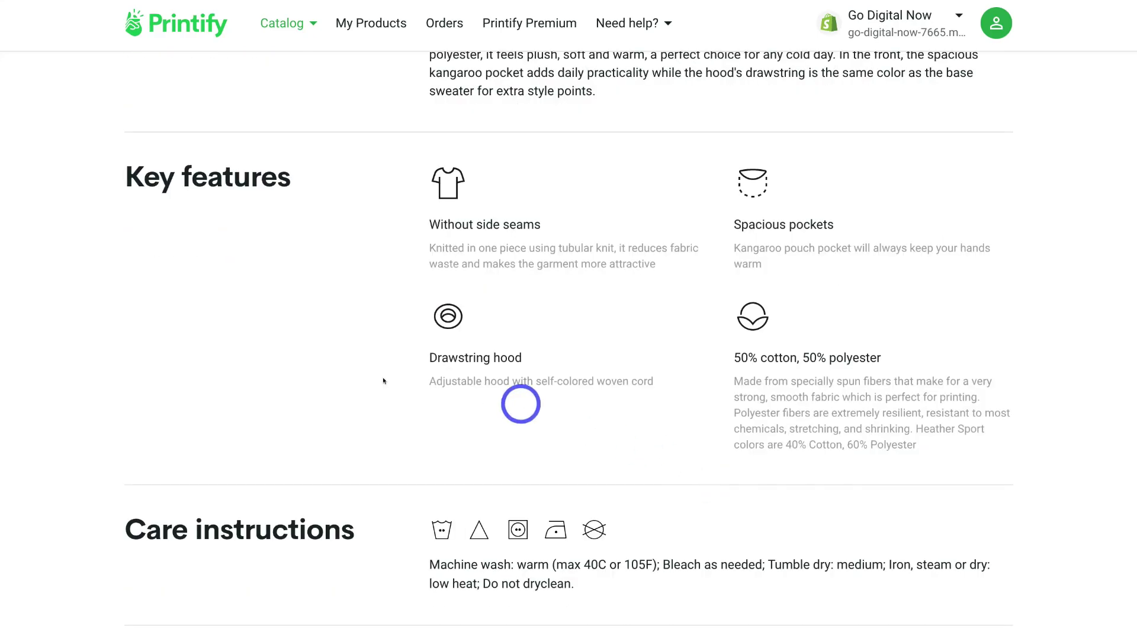
pyautogui.scroll(-3, 367, 376)
pyautogui.scroll(-2, 276, 409)
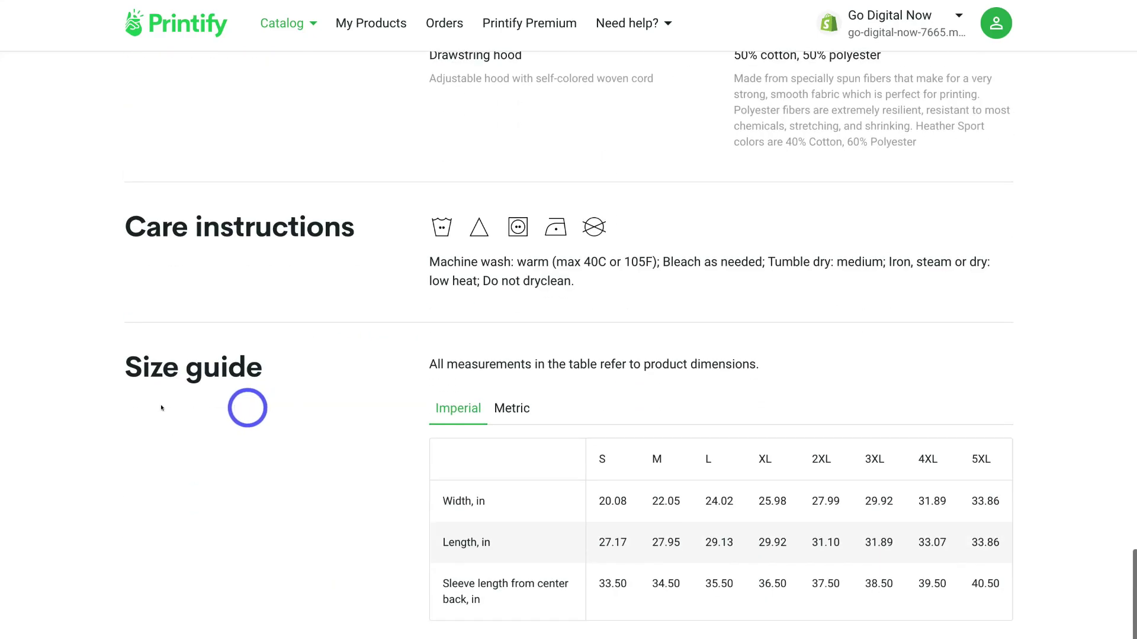
pyautogui.scroll(-5, 241, 407)
pyautogui.scroll(5, 241, 406)
# Compare the suggested print providers for the hooded sweatshirt and start designing it with Duplium
pyautogui.scroll(15, 241, 407)
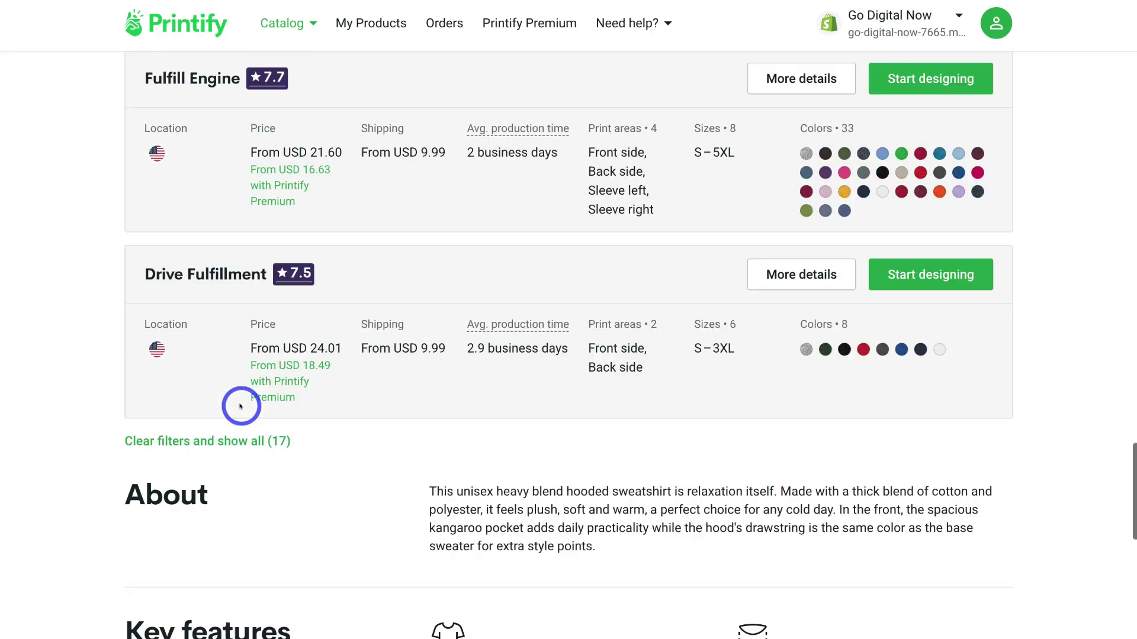
pyautogui.scroll(20, 241, 407)
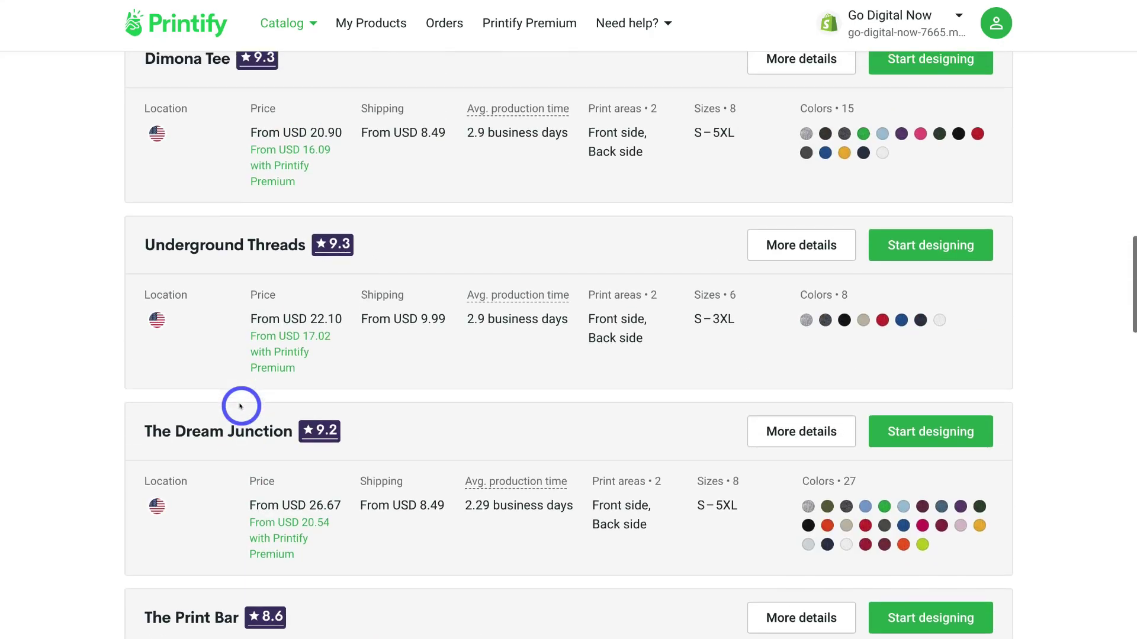
pyautogui.scroll(-5, 241, 406)
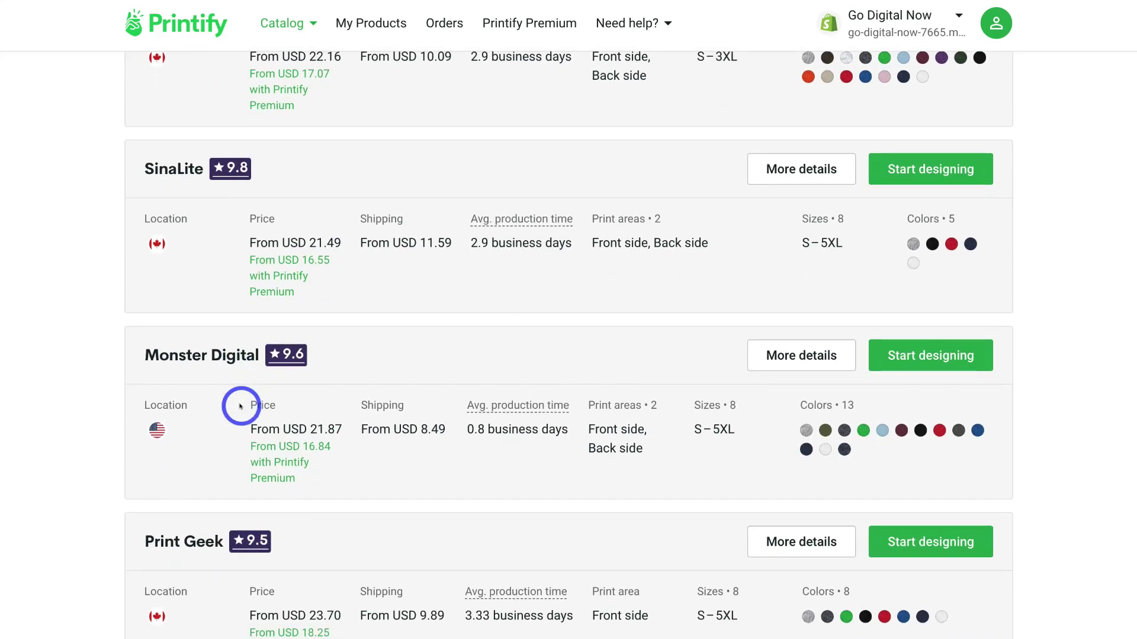
pyautogui.scroll(2, 242, 296)
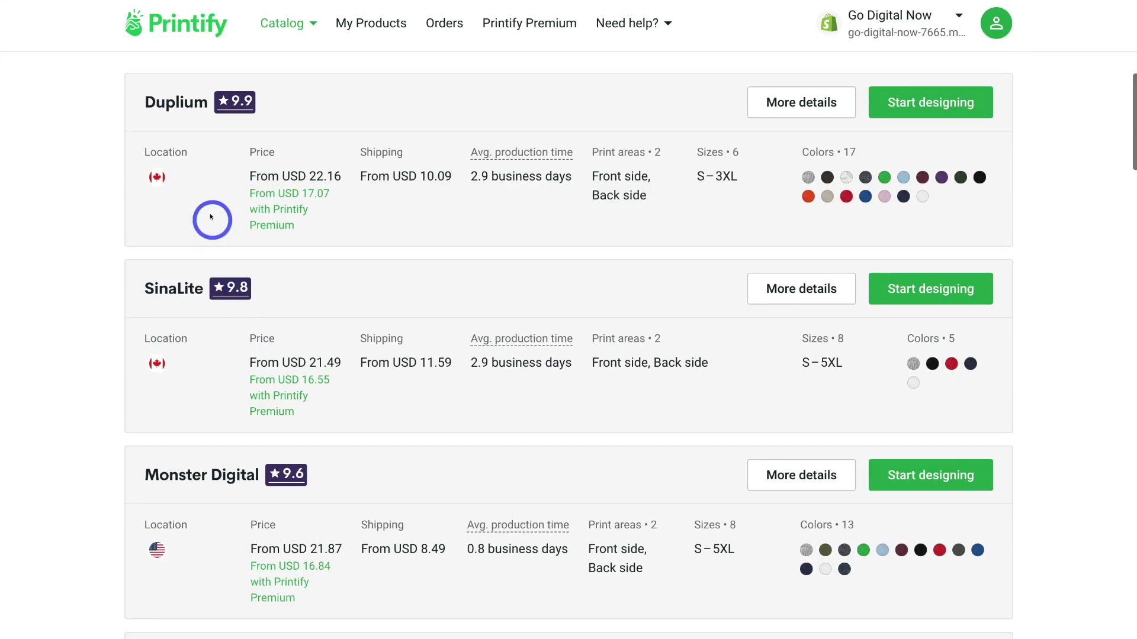
pyautogui.scroll(-9, 220, 315)
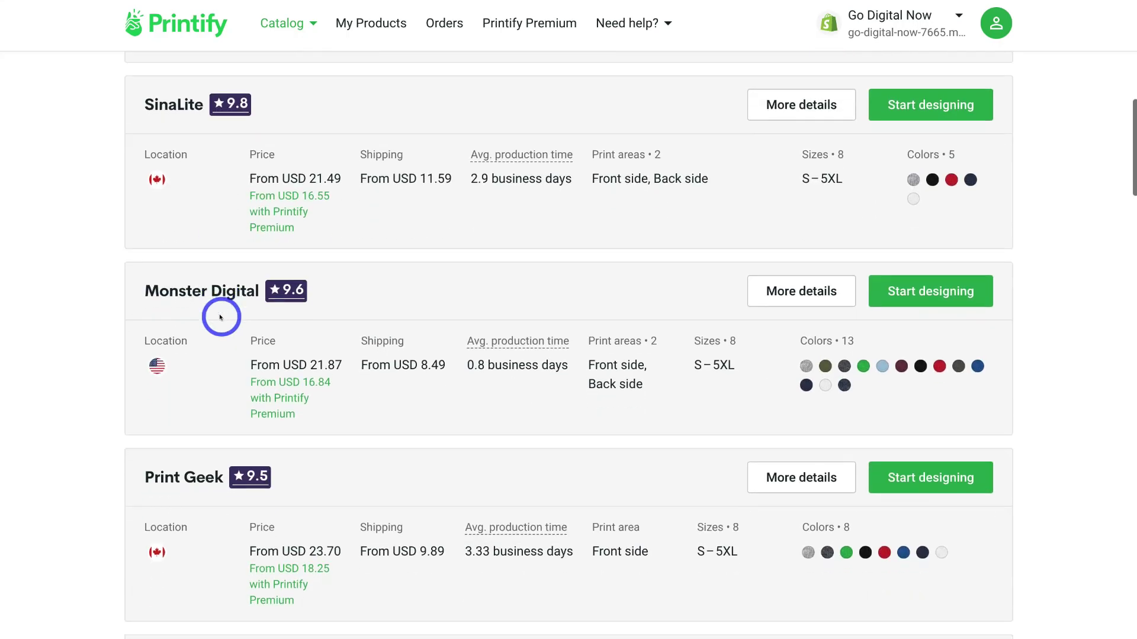
pyautogui.scroll(-3, 220, 316)
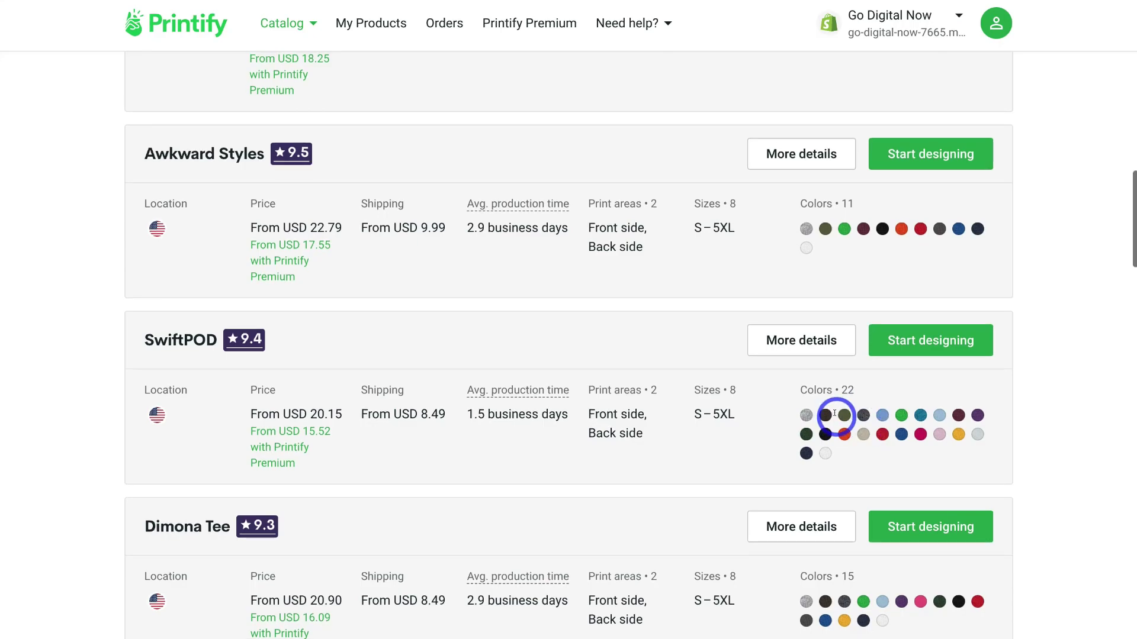
pyautogui.scroll(15, 835, 417)
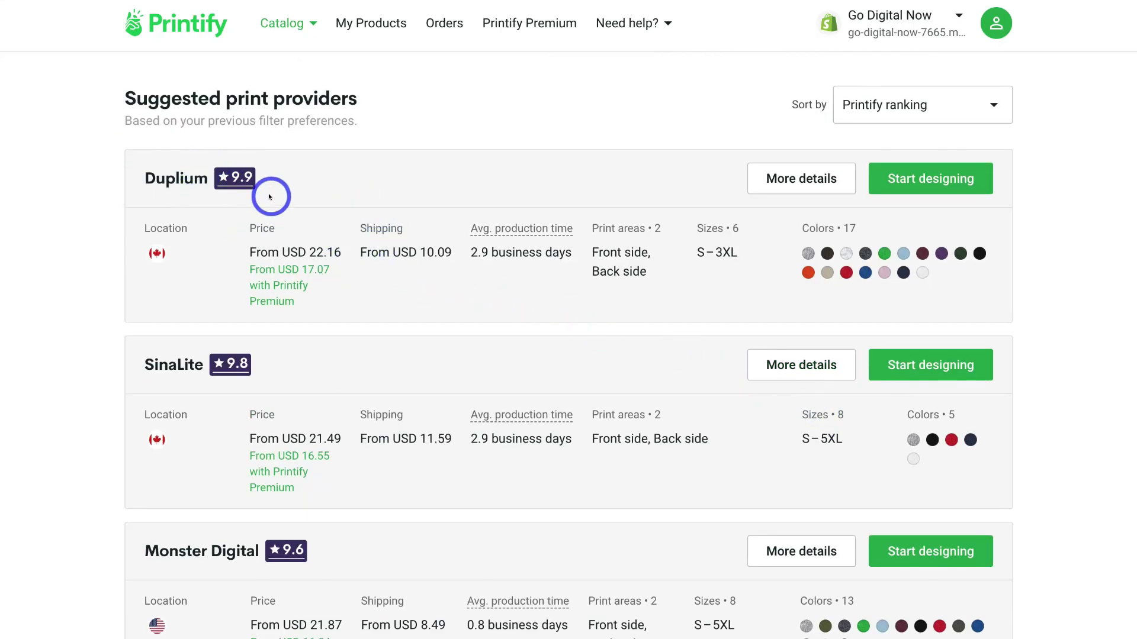
pyautogui.click(945, 181)
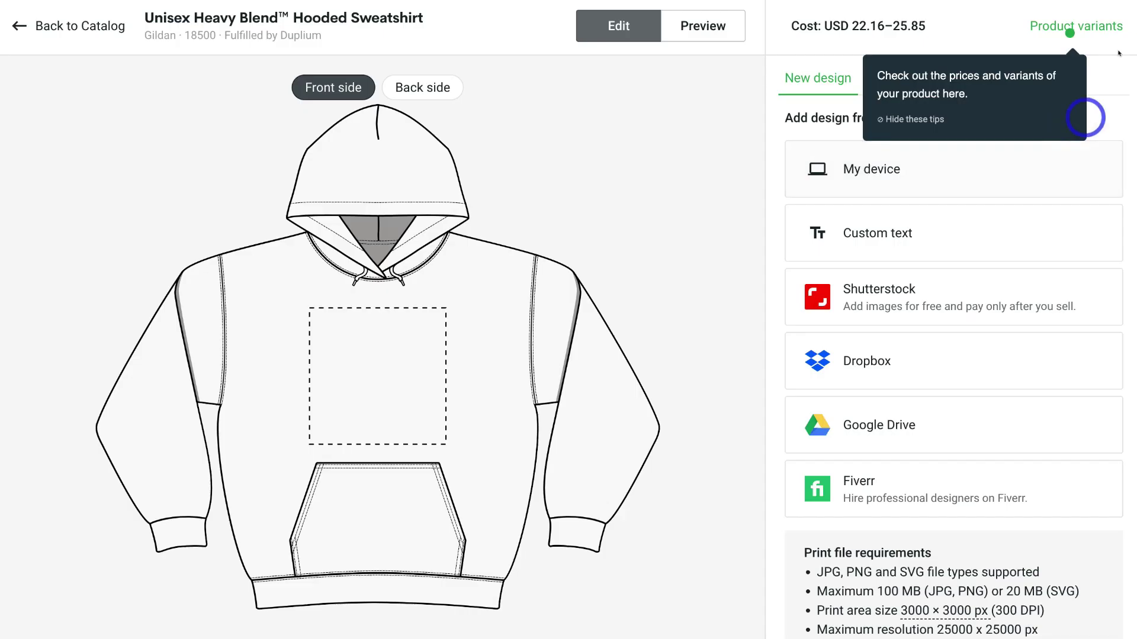
# Add Black to the product variants, check the selection by size, and update the product
pyautogui.click(1083, 25)
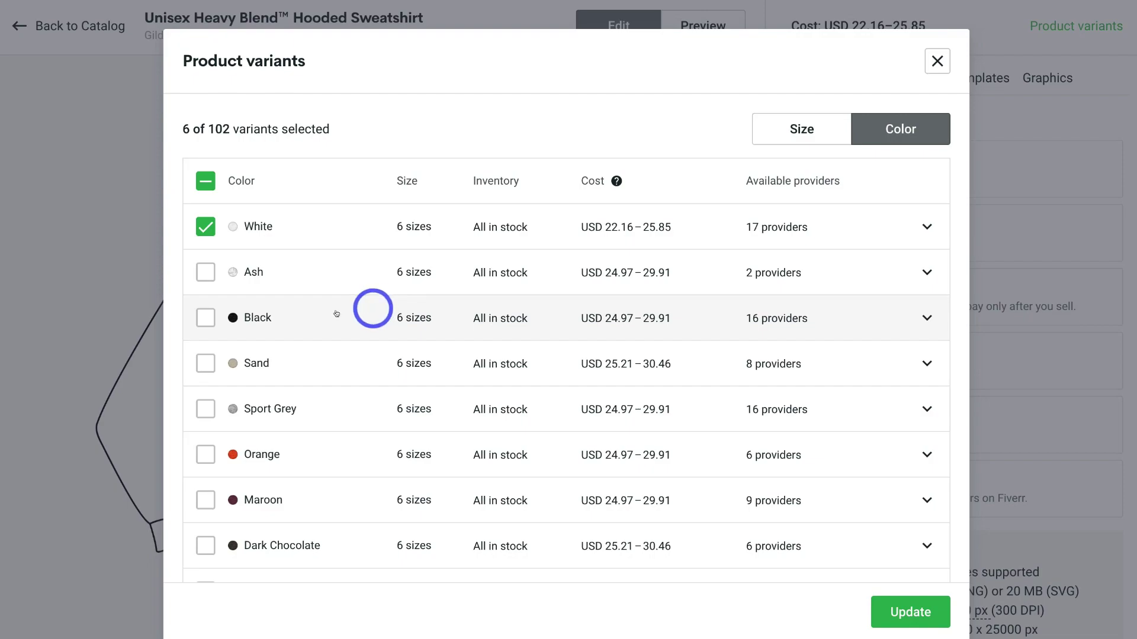
pyautogui.click(202, 318)
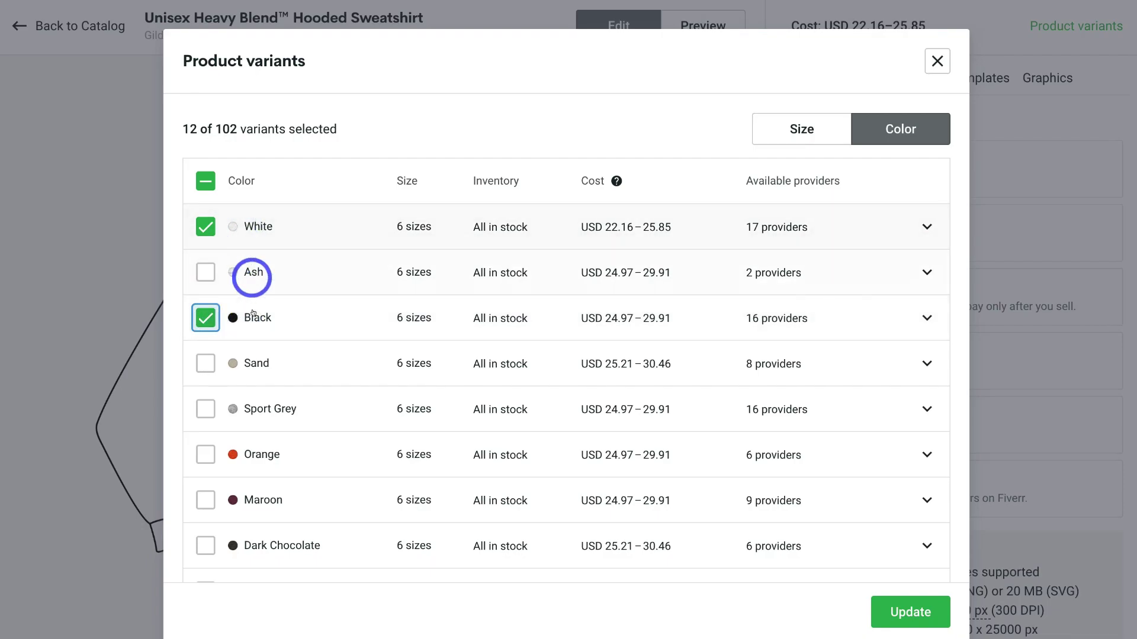
pyautogui.click(791, 134)
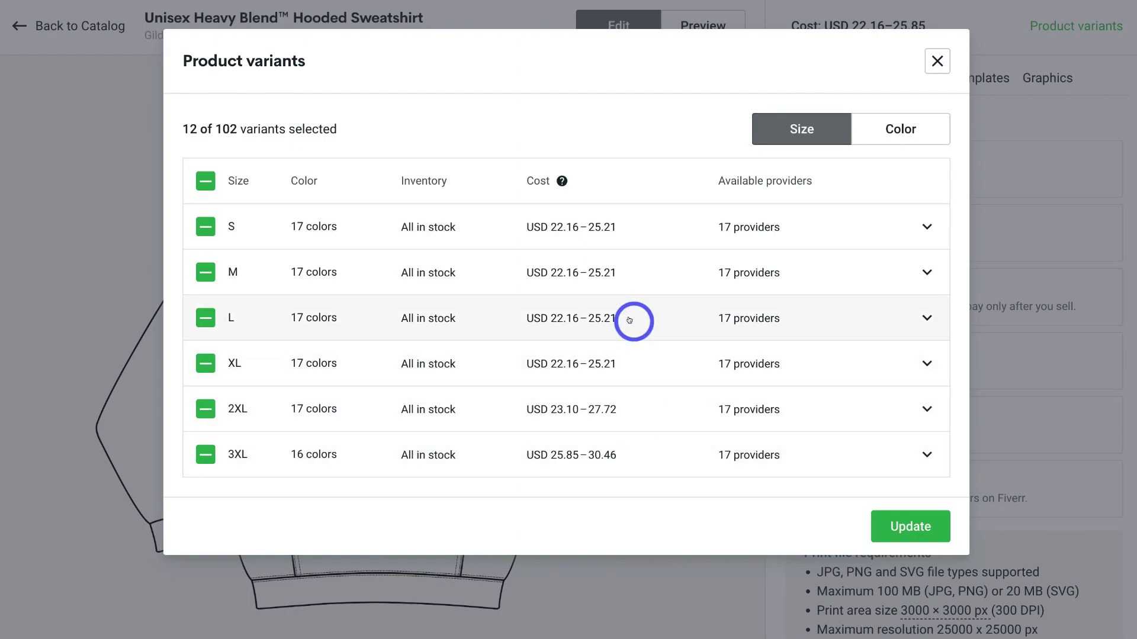
pyautogui.click(912, 527)
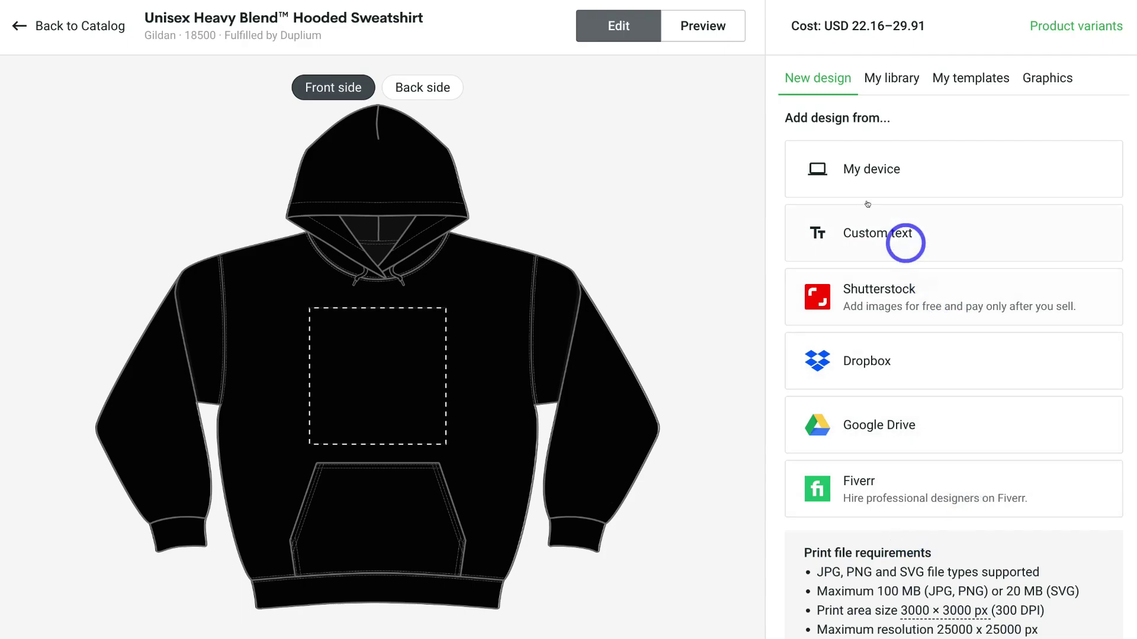
# Upload Go Digital now white logo.png from the Desktop folder as the hoodie's front design
pyautogui.click(929, 175)
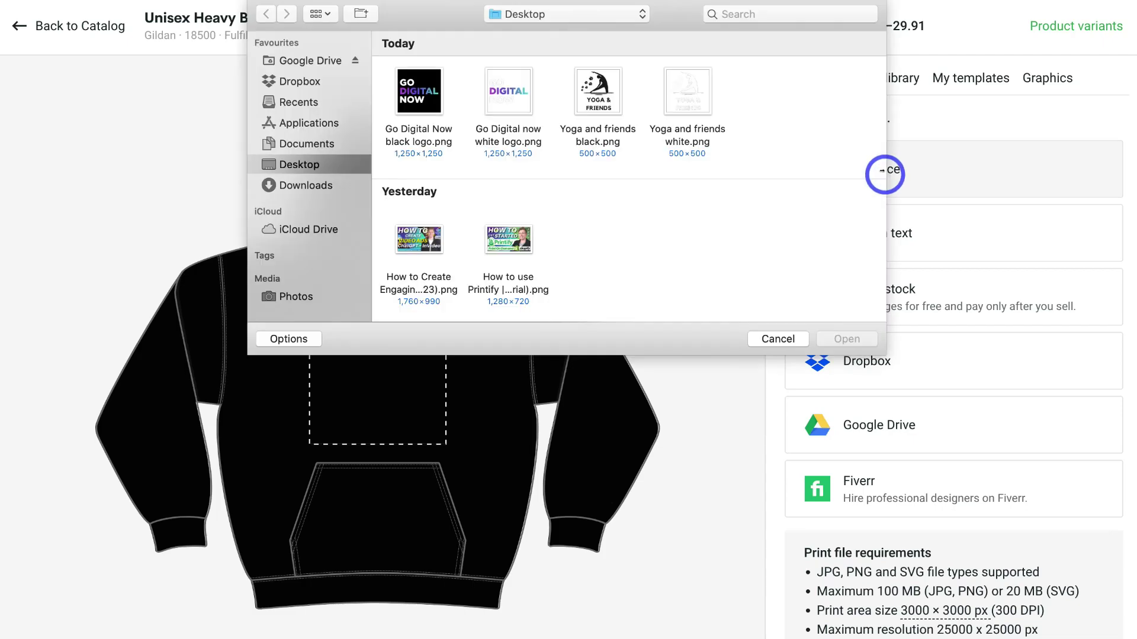
pyautogui.click(511, 94)
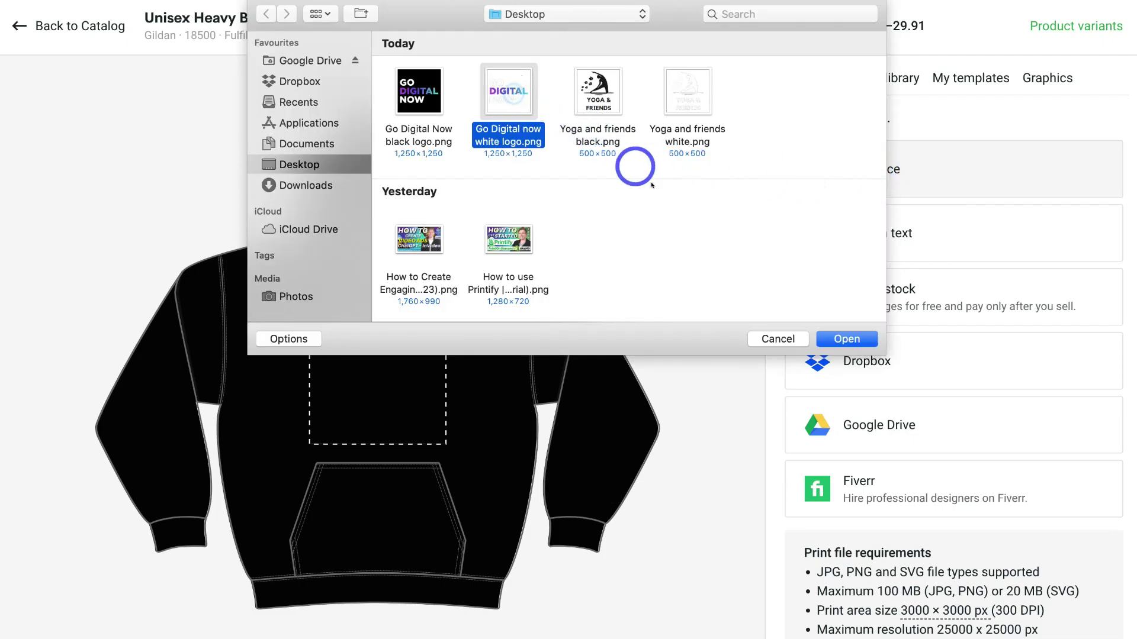
pyautogui.click(847, 339)
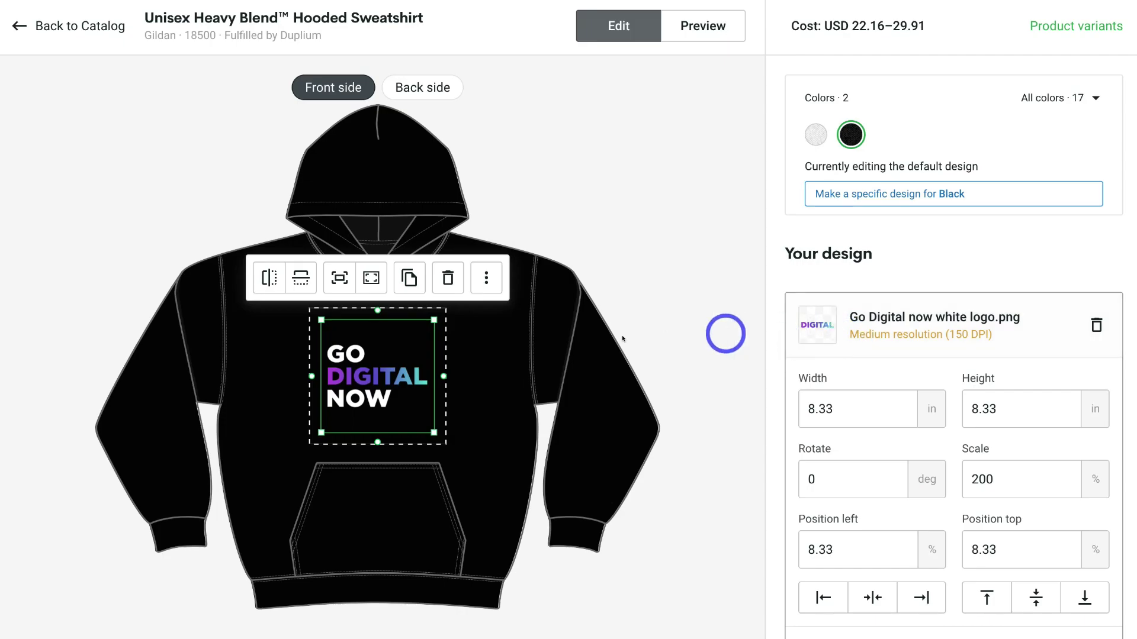
# Enlarge the white logo to fill the front placeholder at 10 × 10 in, and look at the additional design options
pyautogui.moveTo(434, 433); pyautogui.dragTo(443, 441)
pyautogui.moveTo(321, 319); pyautogui.dragTo(312, 310)
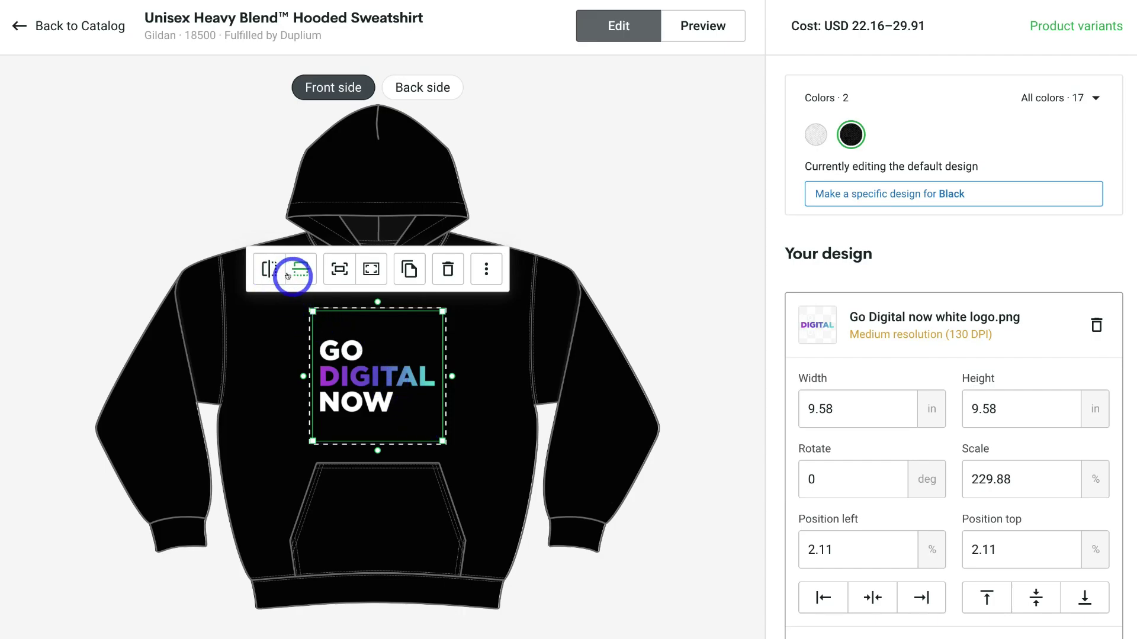
pyautogui.click(367, 270)
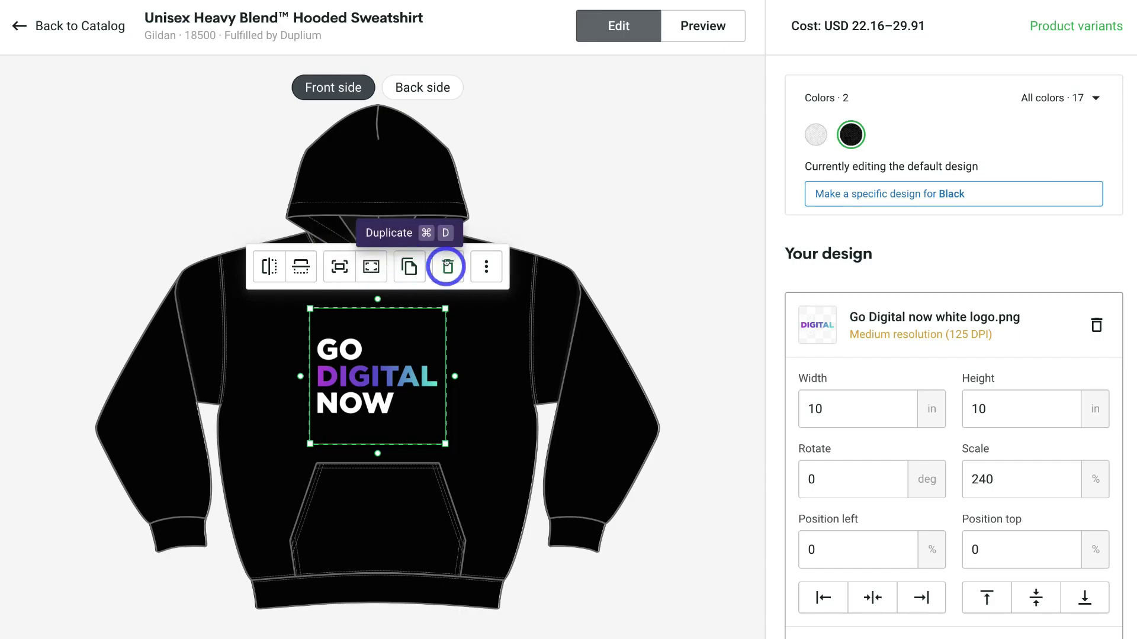
pyautogui.click(480, 267)
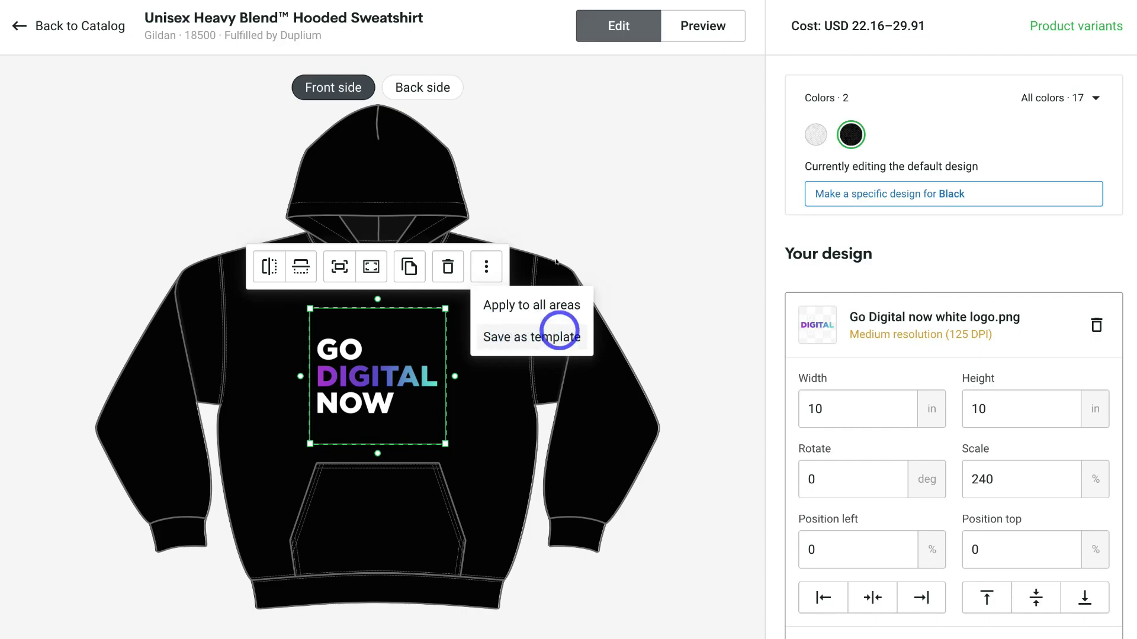
pyautogui.click(565, 225)
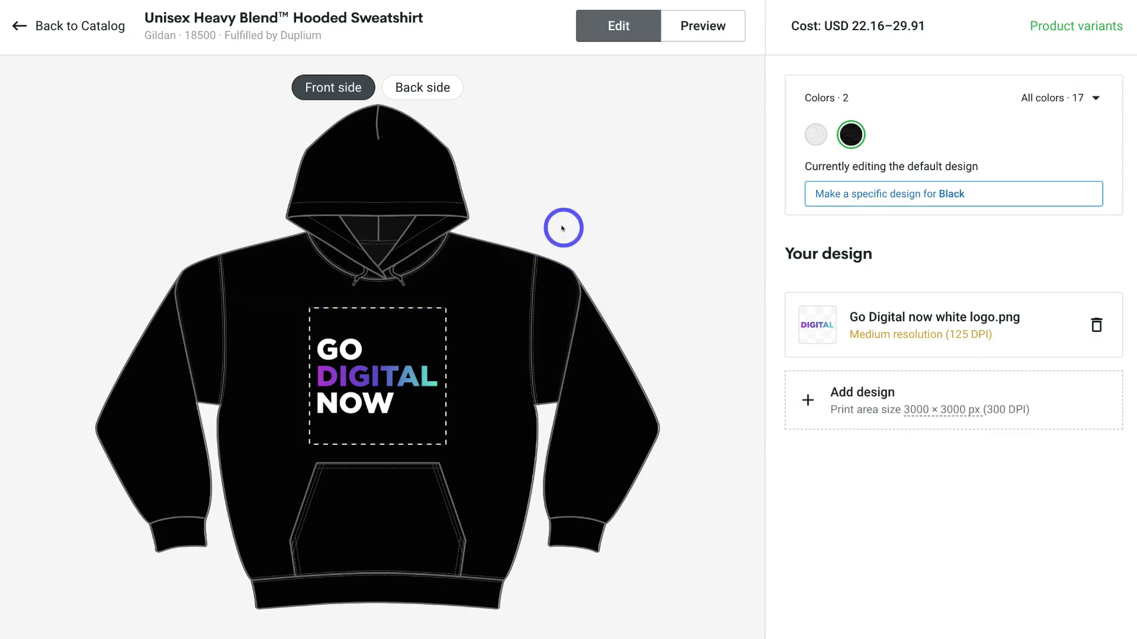
# Preview the black hoodie in the Person 1, Person 2 and Lifestyle views, and return to editing
pyautogui.click(696, 27)
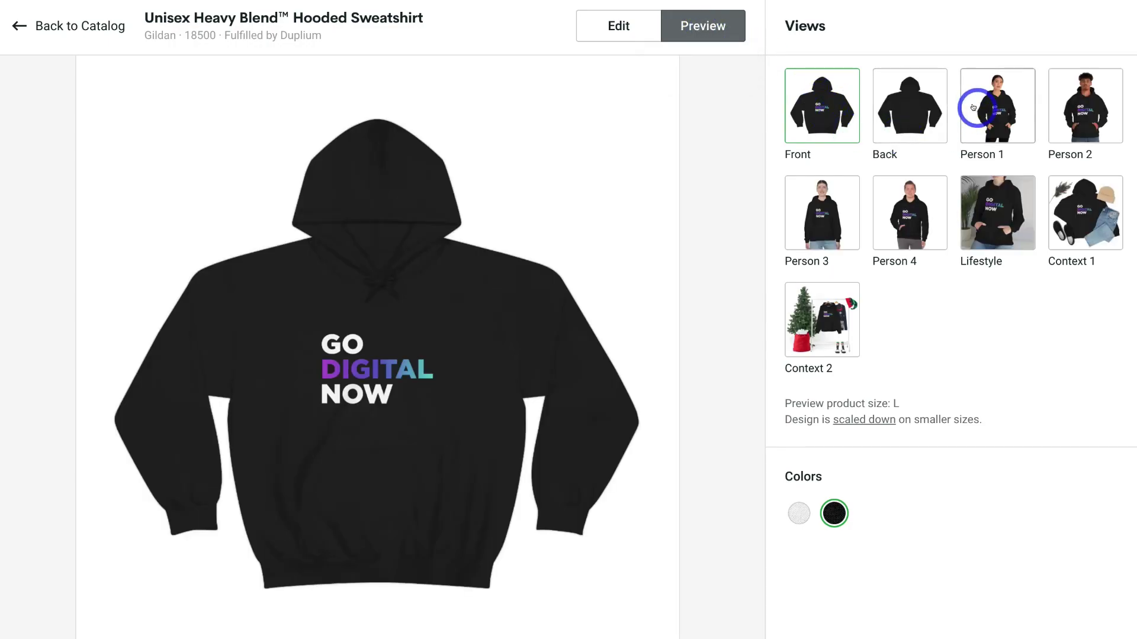
pyautogui.click(971, 106)
pyautogui.click(1069, 125)
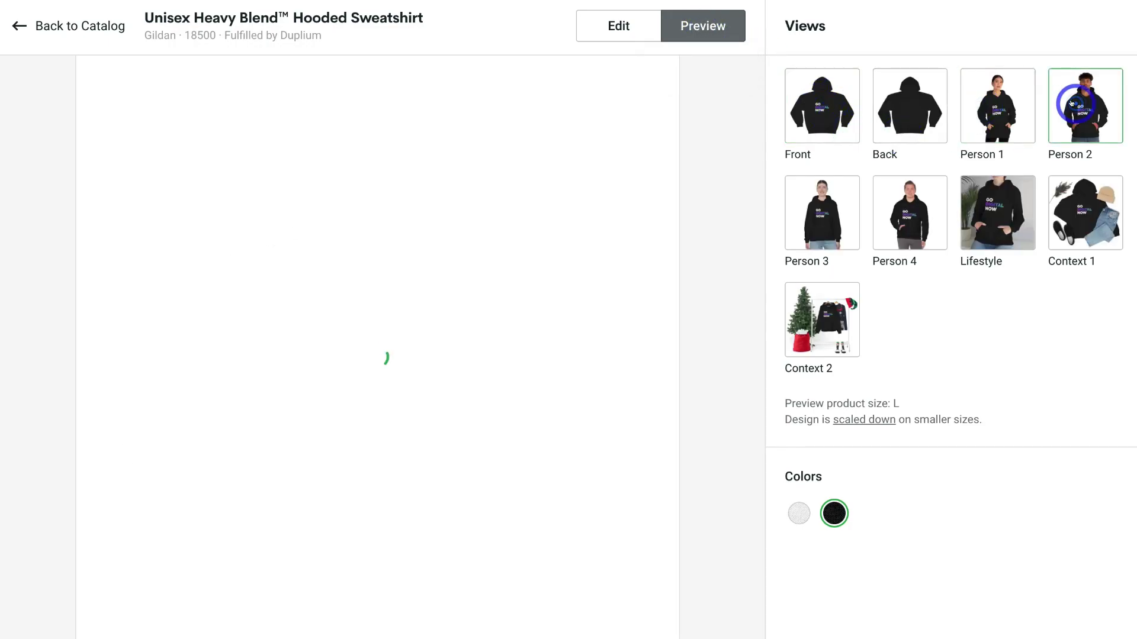
pyautogui.click(1000, 198)
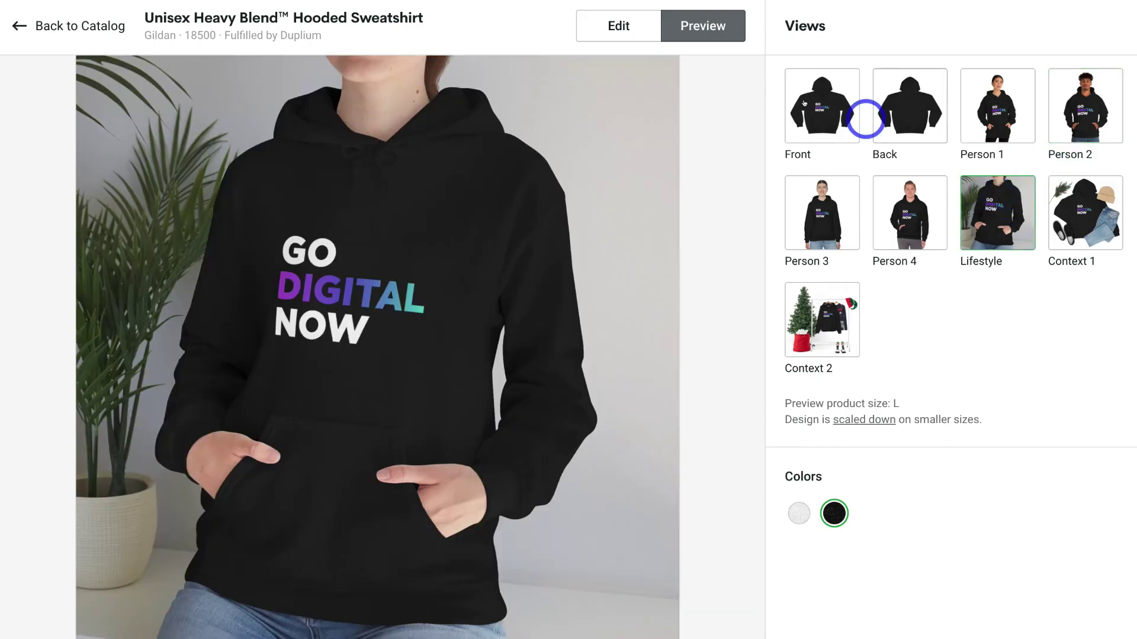
pyautogui.click(612, 28)
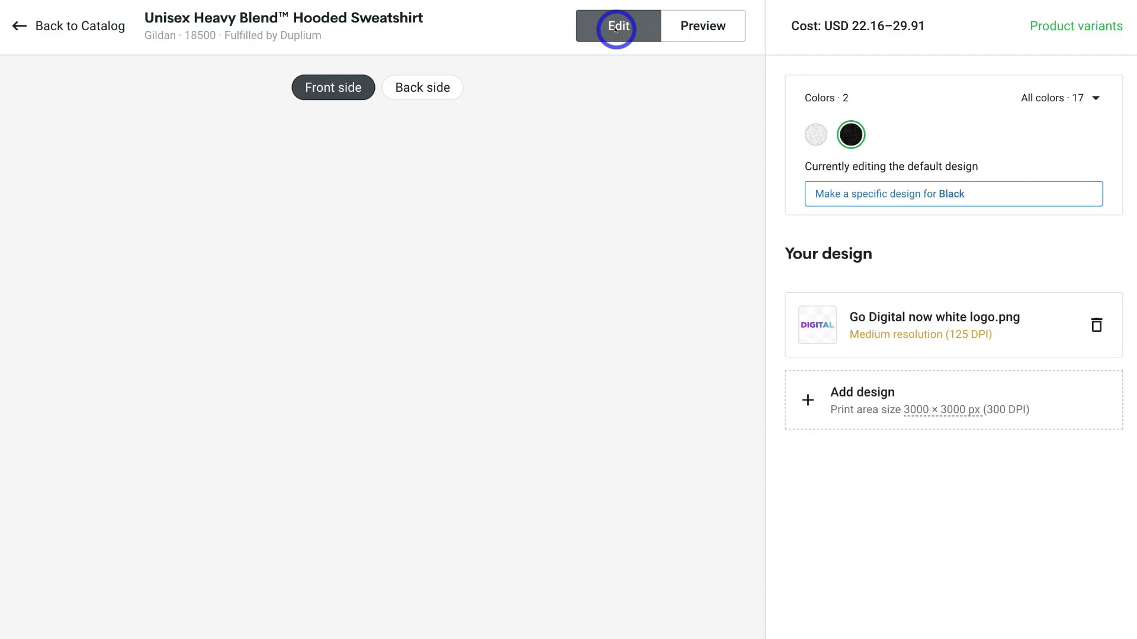
# Select the front logo and review its size, rotation, scale, position and pattern settings
pyautogui.click(421, 365)
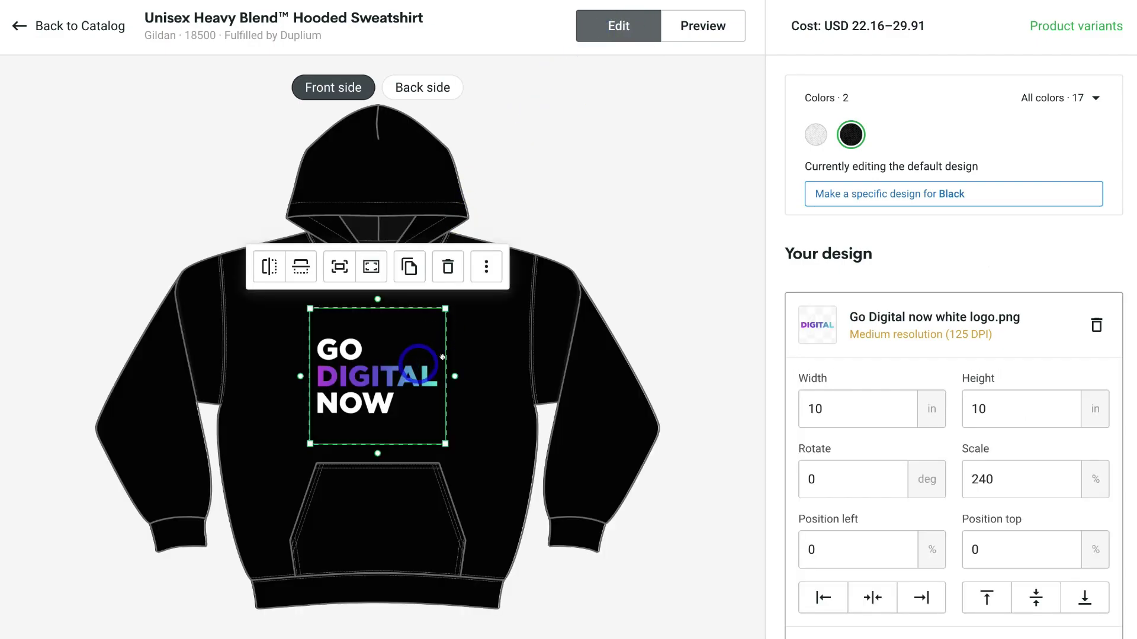
pyautogui.scroll(-1, 834, 376)
pyautogui.scroll(-1, 834, 376)
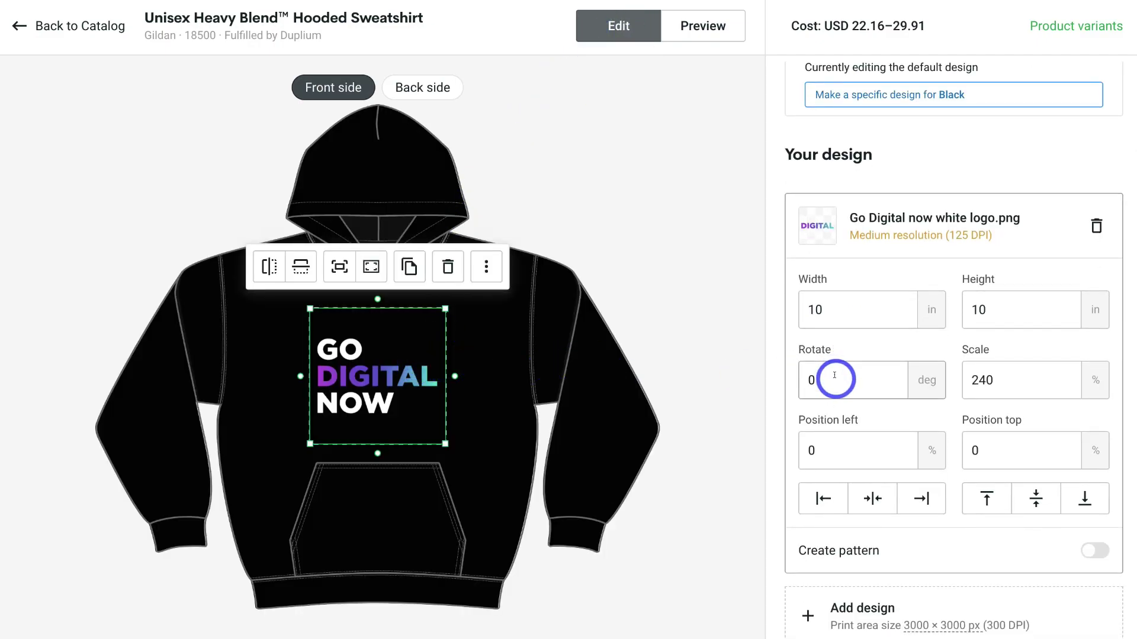
pyautogui.scroll(2, 835, 375)
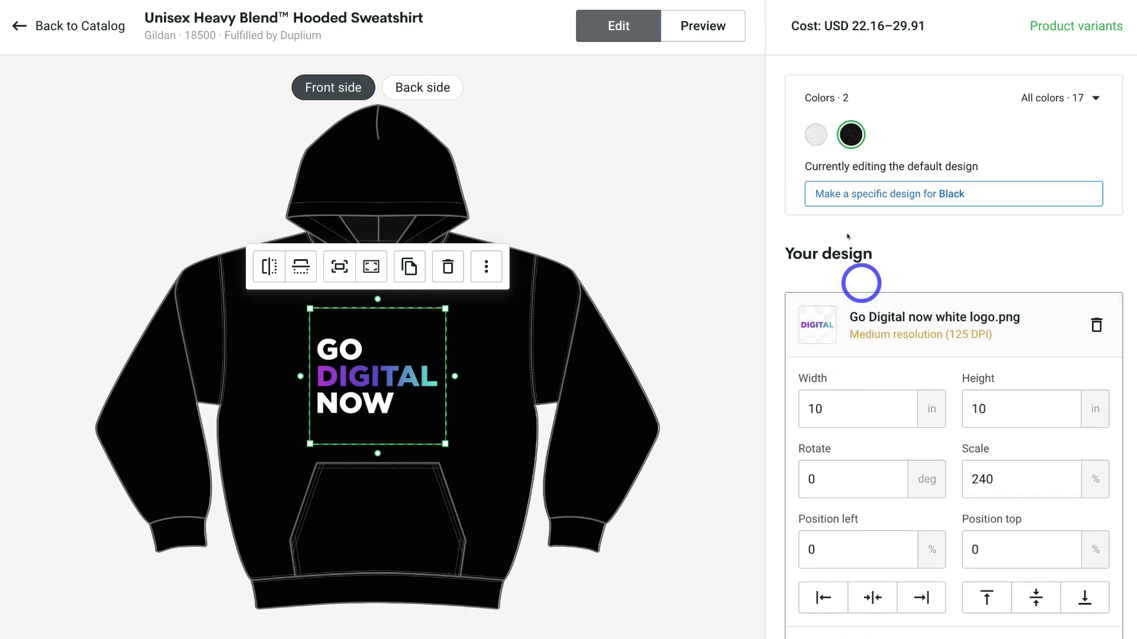
# Make a specific design for the White hoodie with Go Digital Now black logo.png from the device, filling the front placeholder
pyautogui.click(812, 134)
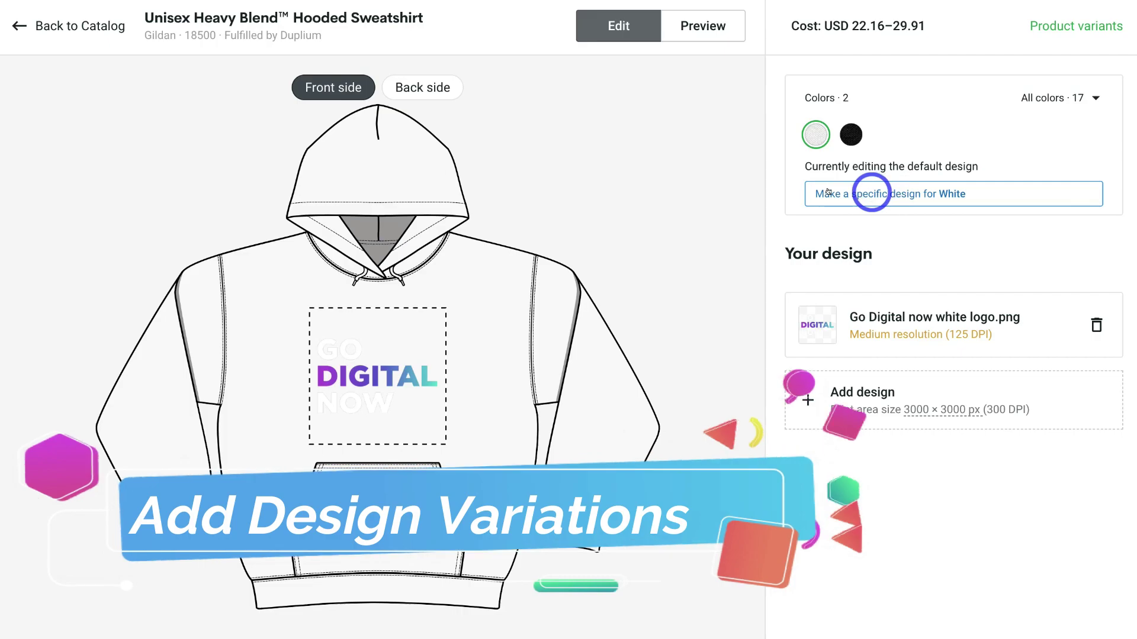
pyautogui.click(885, 194)
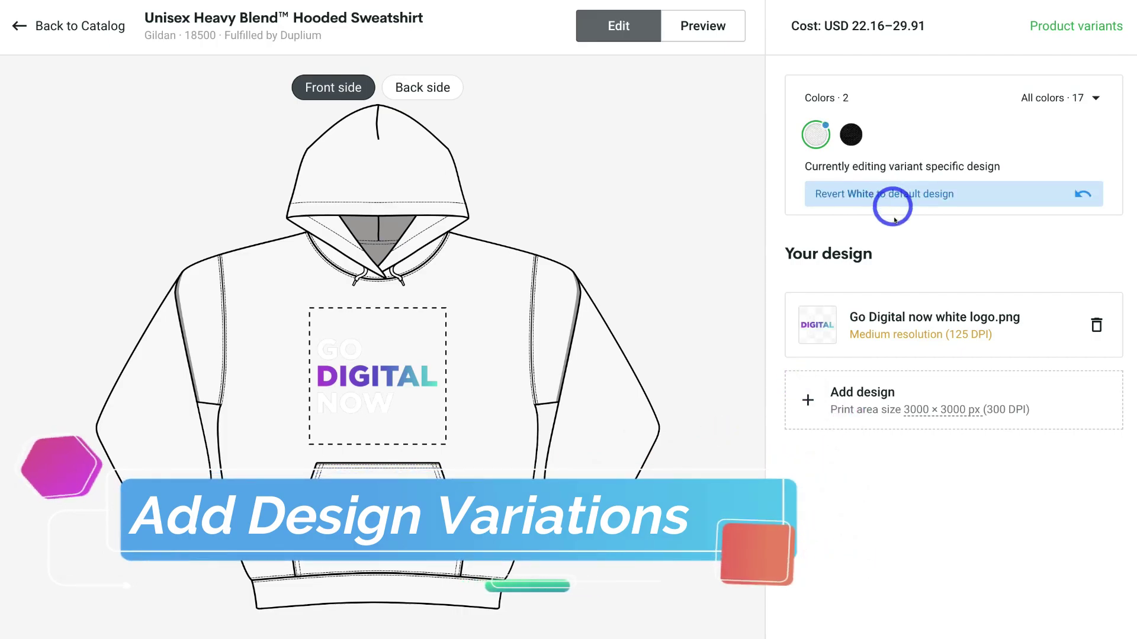
pyautogui.click(839, 400)
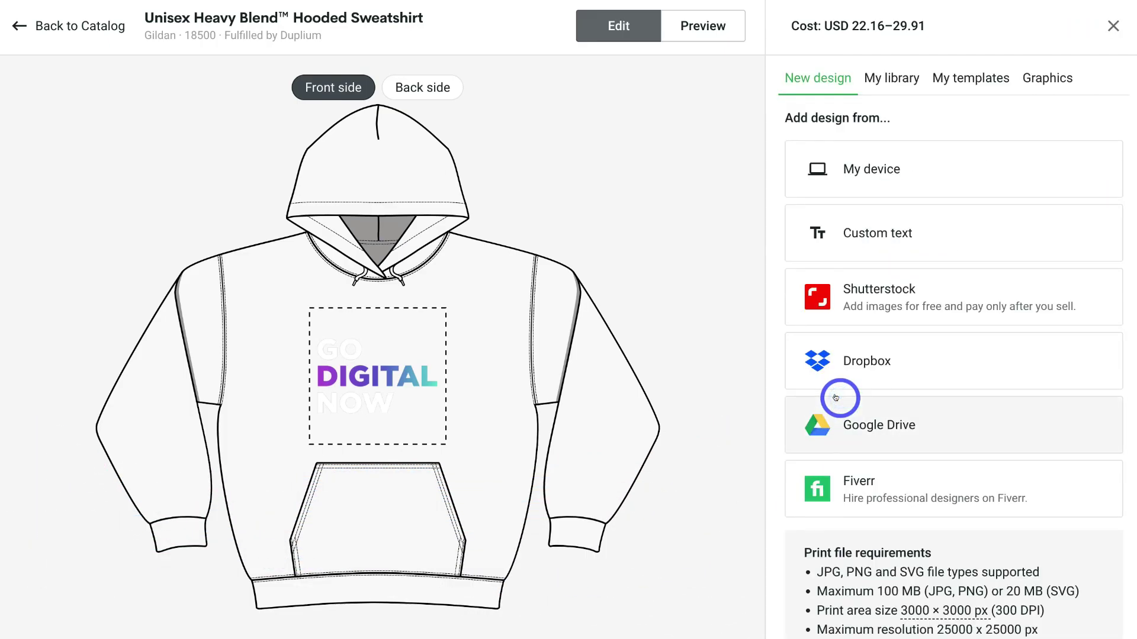
pyautogui.click(938, 169)
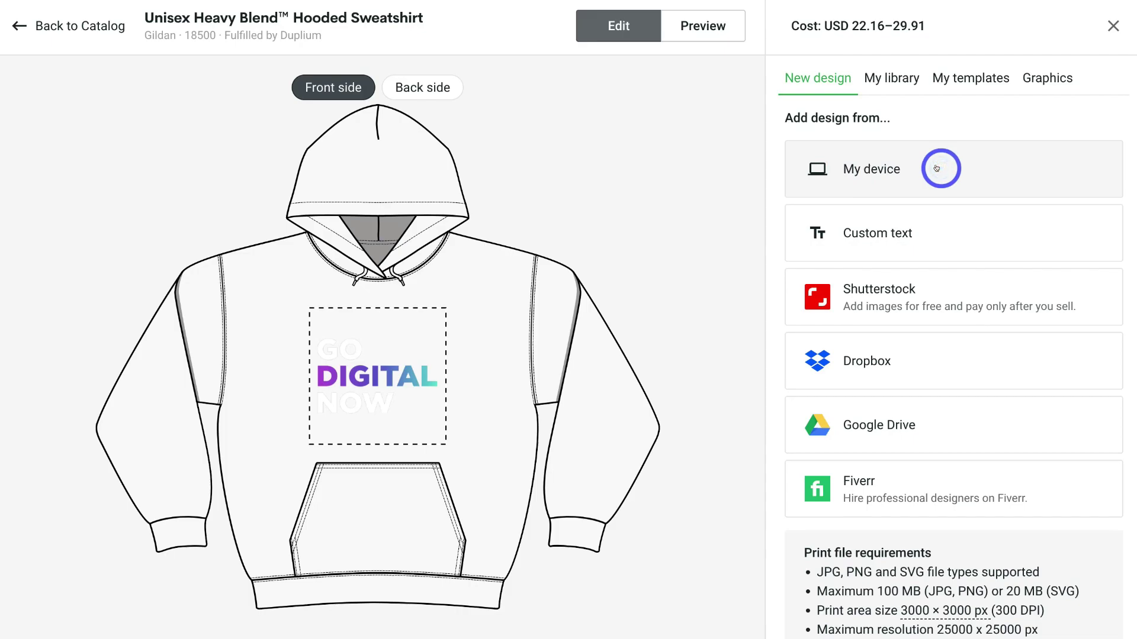
pyautogui.click(419, 94)
pyautogui.click(836, 339)
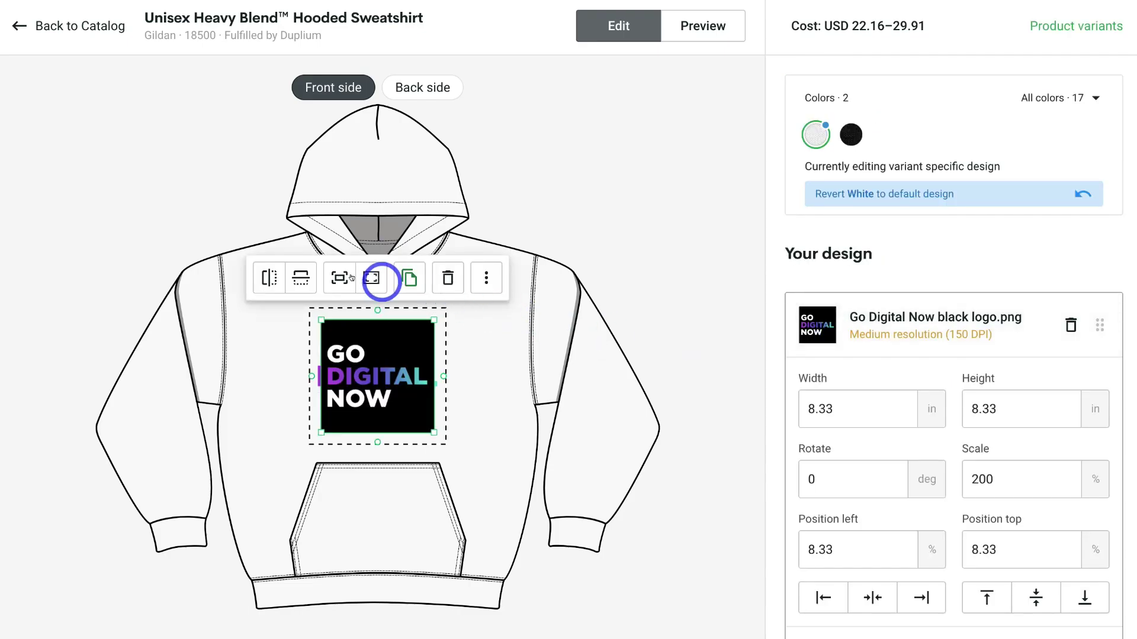
pyautogui.click(368, 274)
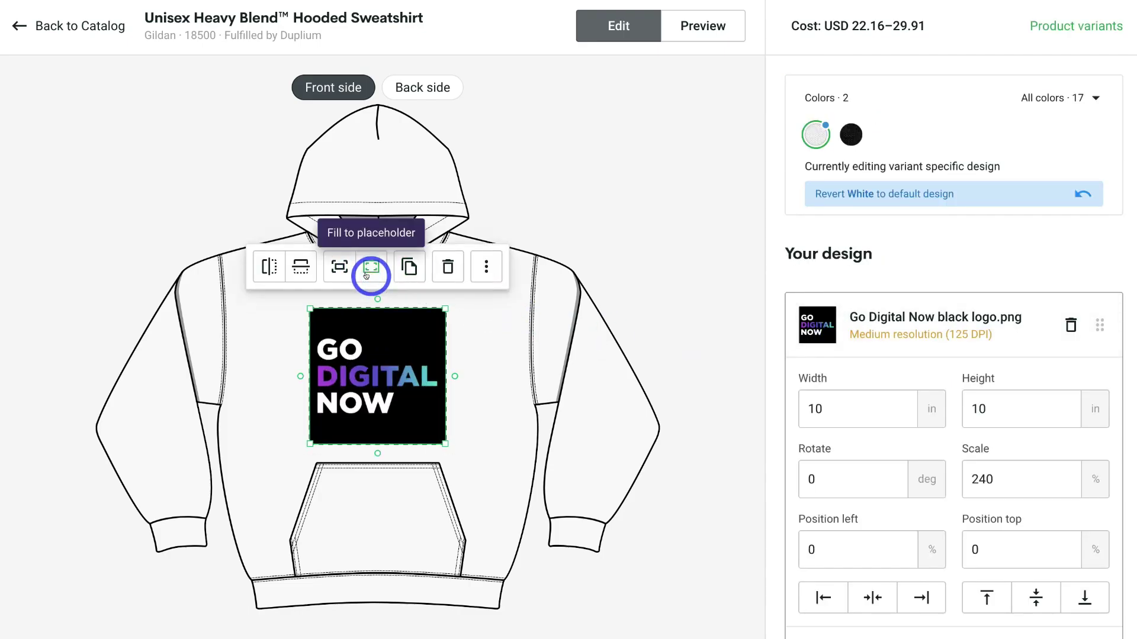
# Preview the white hoodie's front, then return to editing and check the Black variant's design
pyautogui.click(697, 27)
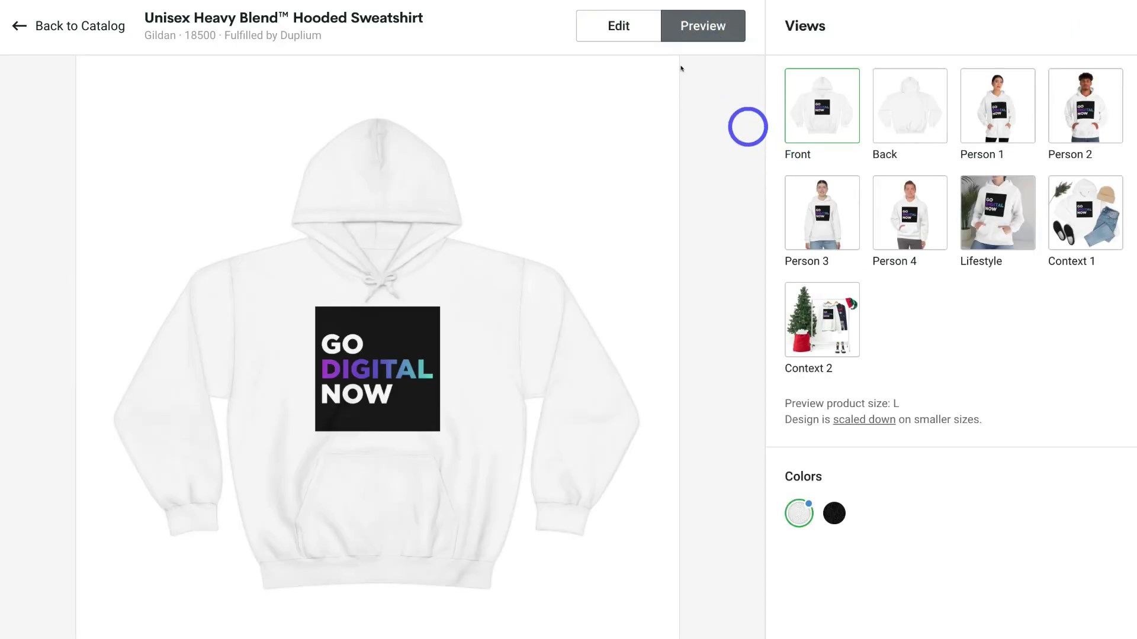
pyautogui.click(607, 22)
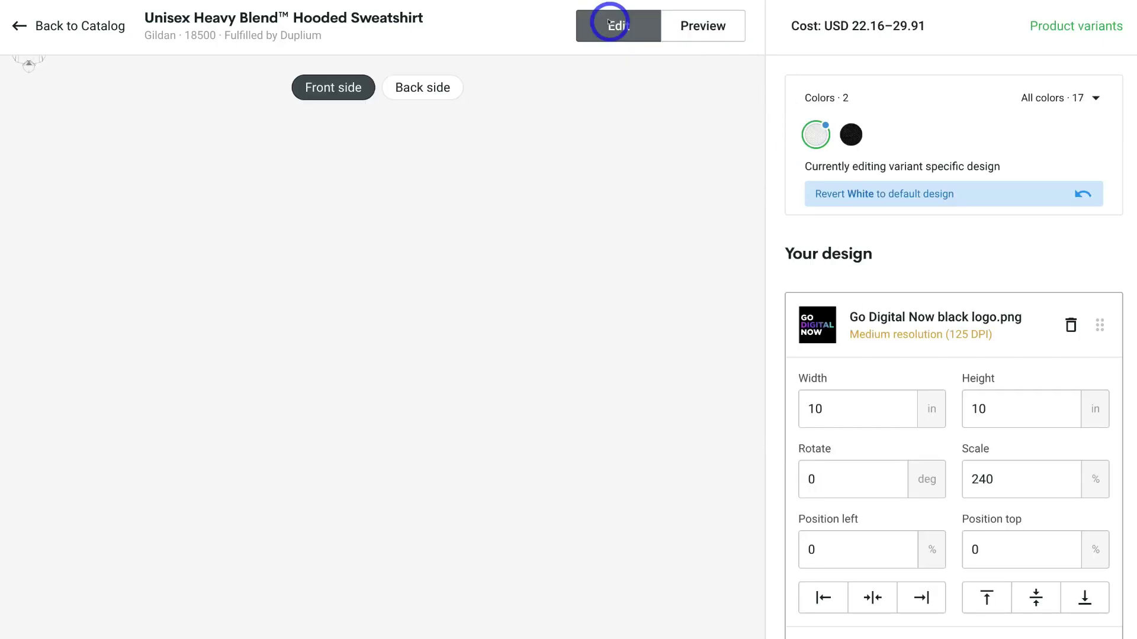
pyautogui.click(843, 134)
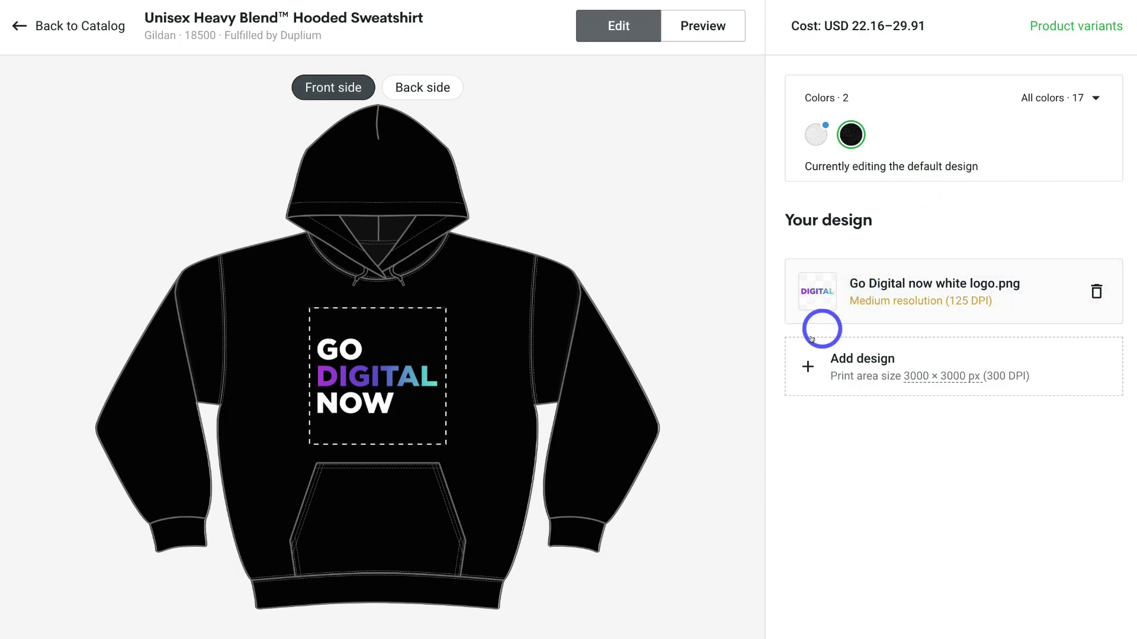
# Save the hoodie product and set the Lifestyle mockup as its title image
pyautogui.click(848, 359)
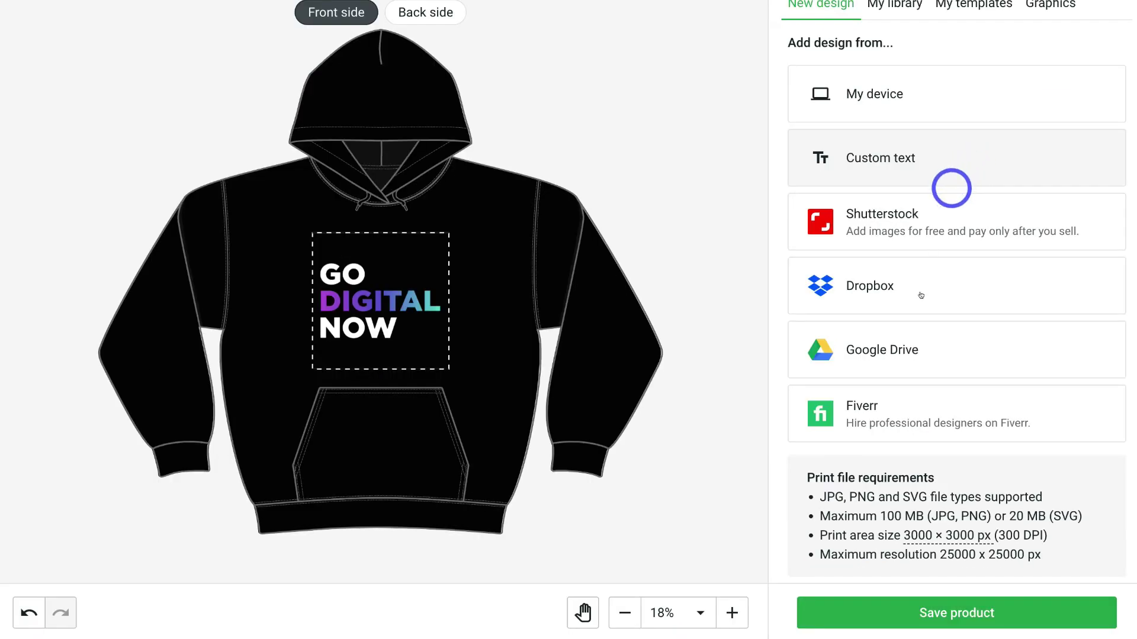
pyautogui.click(1007, 613)
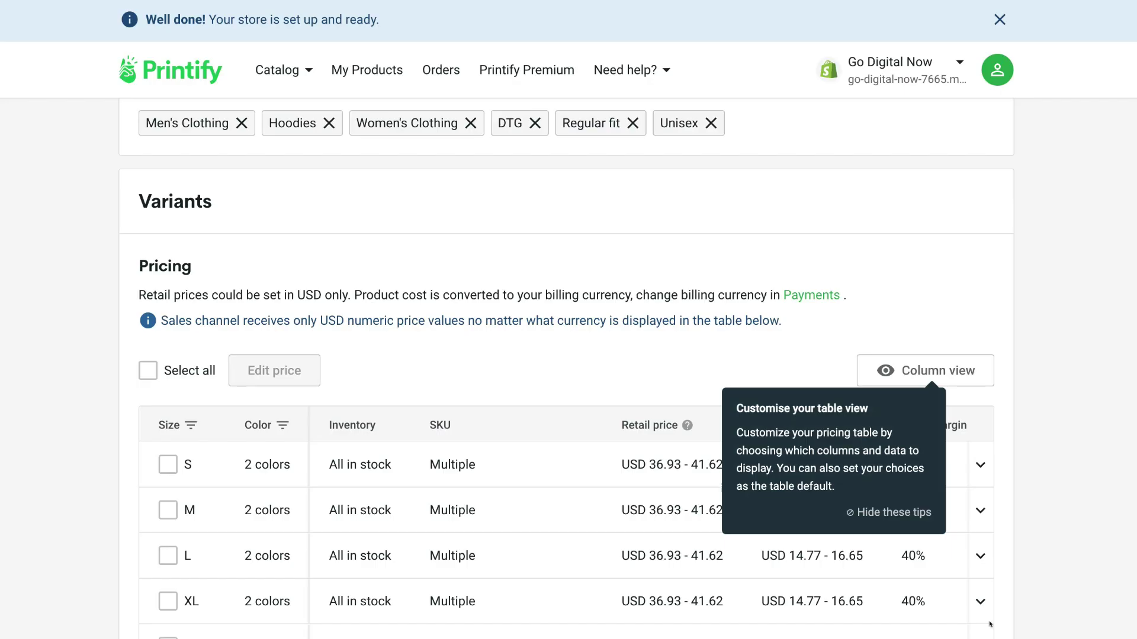
pyautogui.scroll(1, 801, 318)
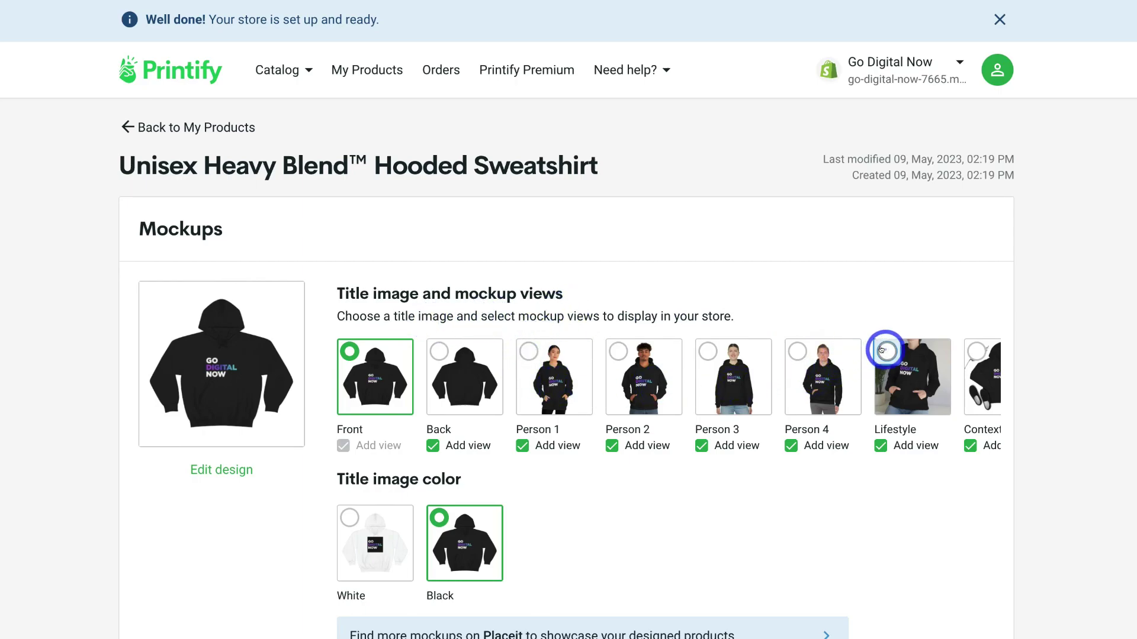
pyautogui.click(881, 350)
pyautogui.scroll(-3, 881, 350)
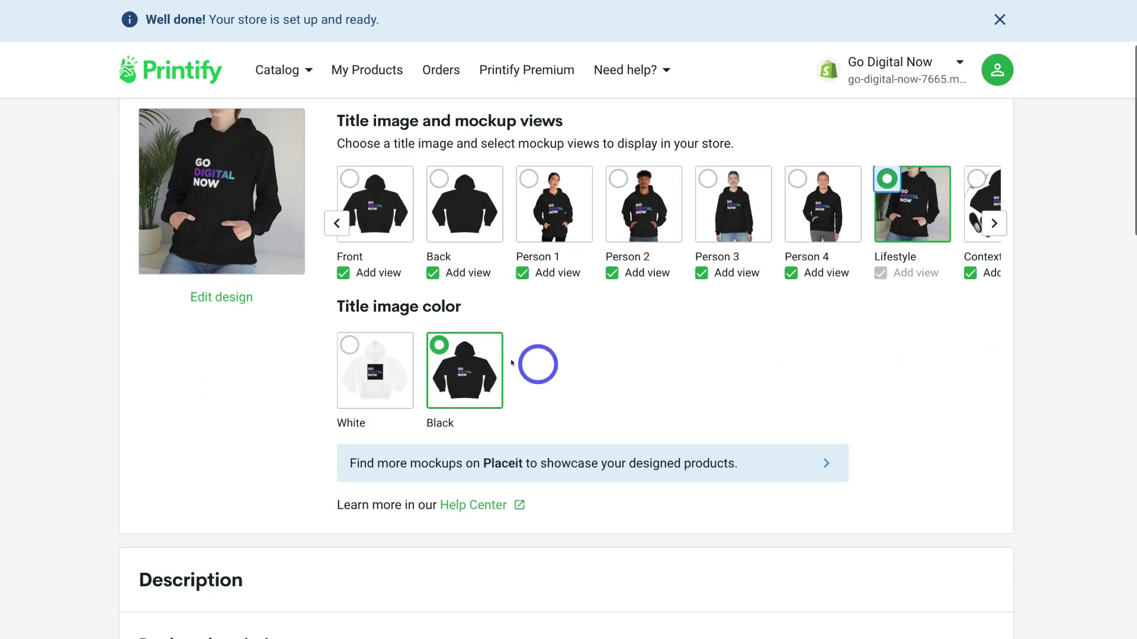
# Review the hoodie's title and description text, and add the size table to the description
pyautogui.scroll(-7, 512, 349)
pyautogui.moveTo(401, 268); pyautogui.dragTo(142, 265)
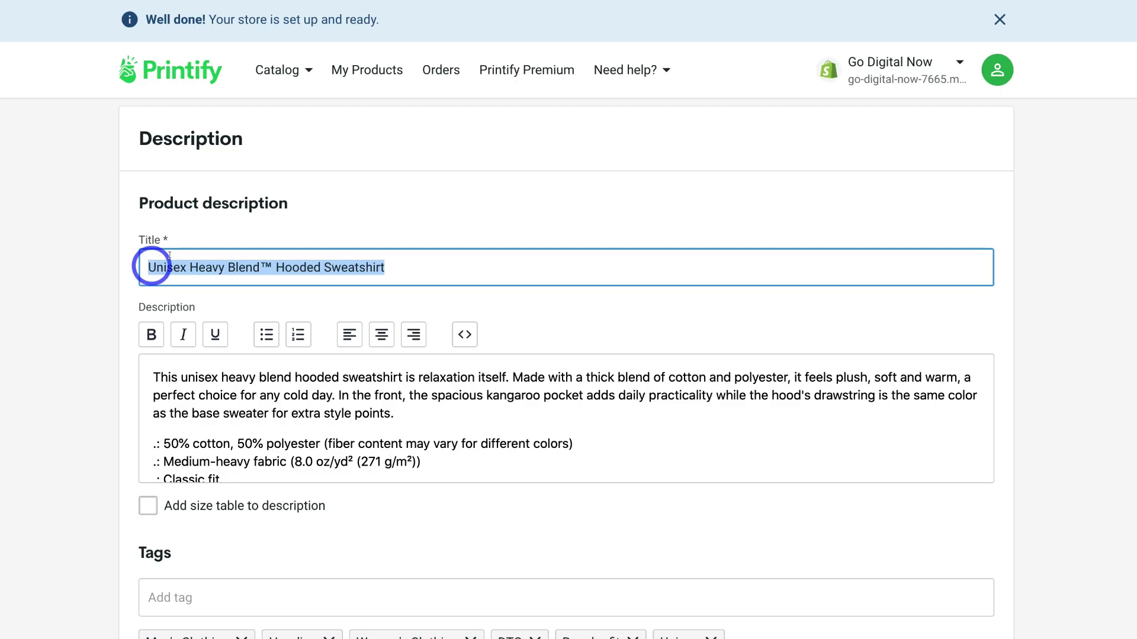
pyautogui.click(437, 406)
pyautogui.scroll(-1, 437, 406)
pyautogui.scroll(1, 433, 408)
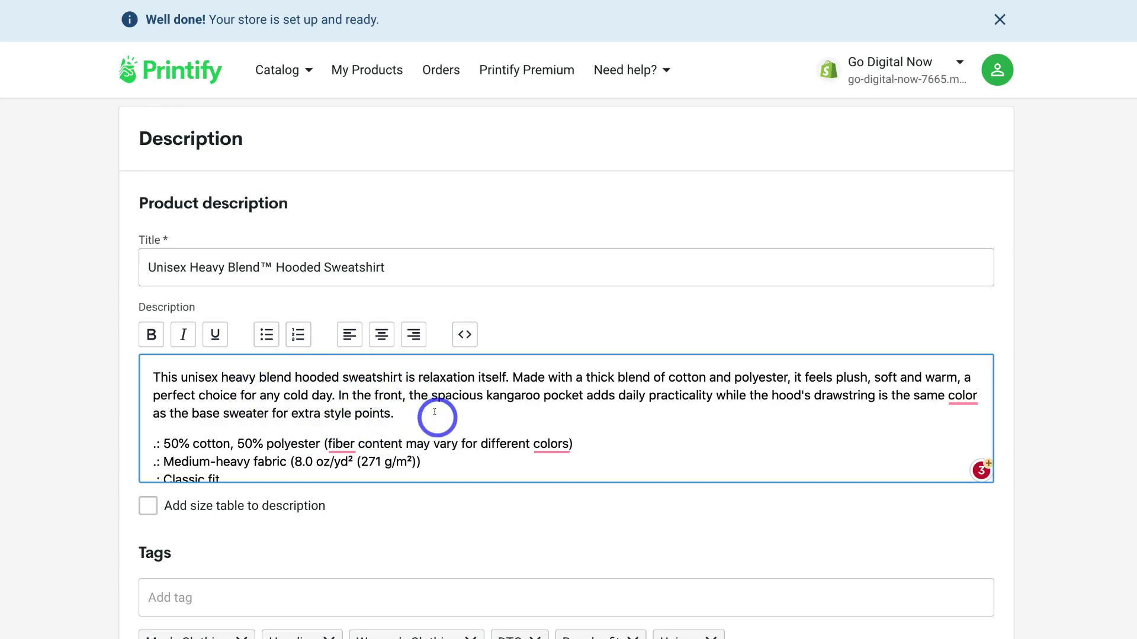
pyautogui.click(147, 507)
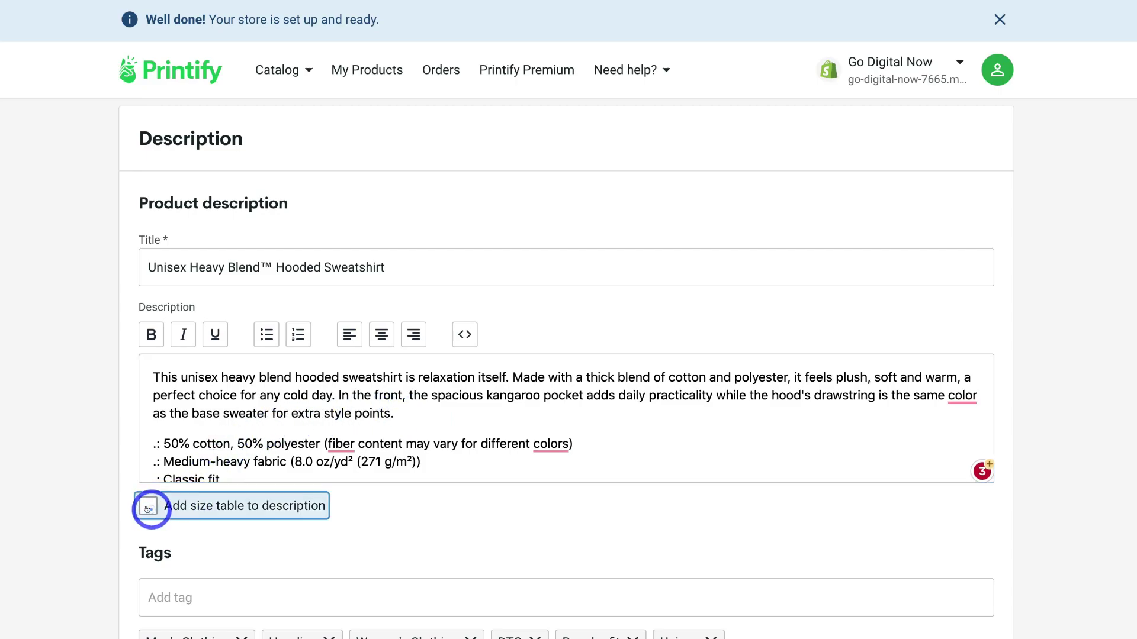
pyautogui.scroll(5, 413, 443)
pyautogui.scroll(1, 413, 439)
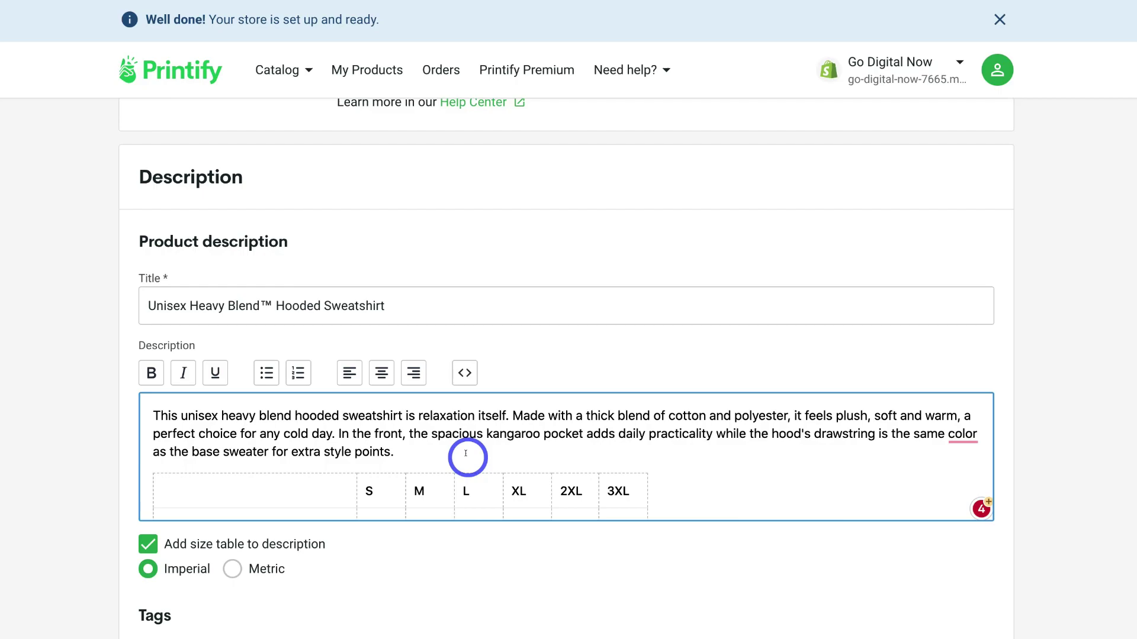
pyautogui.scroll(-8, 466, 453)
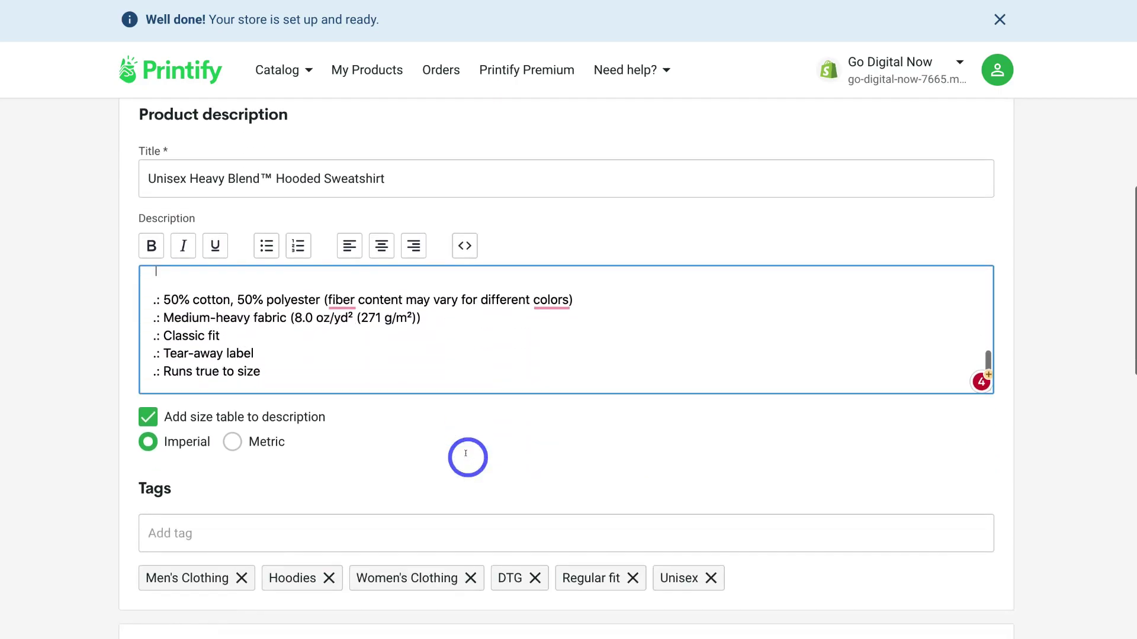
# Examine the product tags and the pricing table's retail price, profit, profit margin, production cost and shipping columns
pyautogui.scroll(-2, 466, 457)
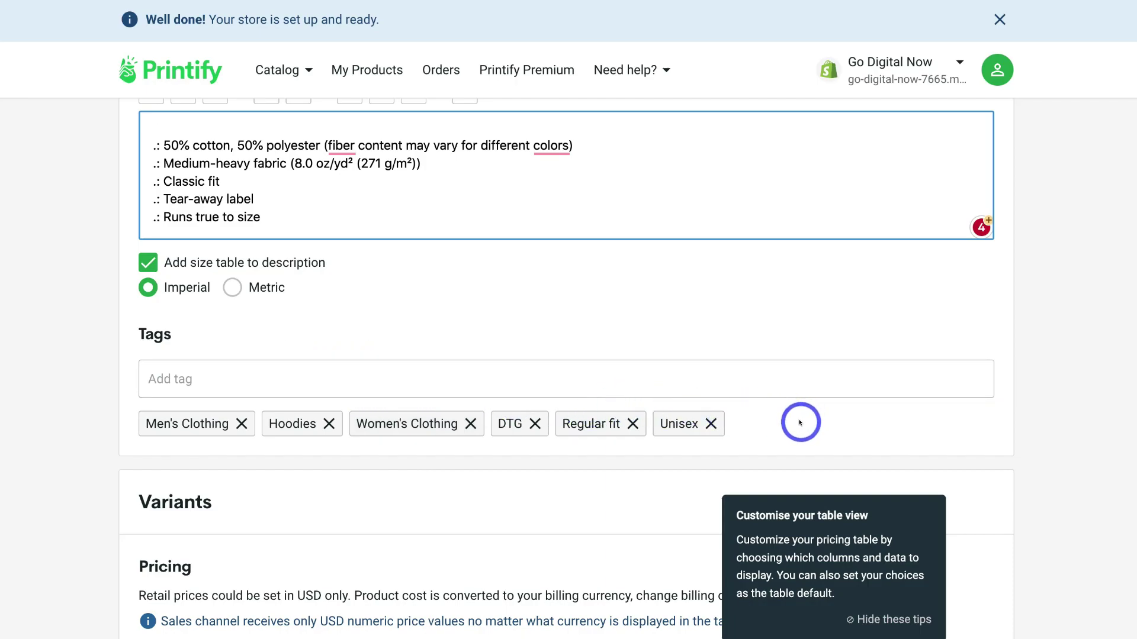
pyautogui.scroll(-5, 801, 423)
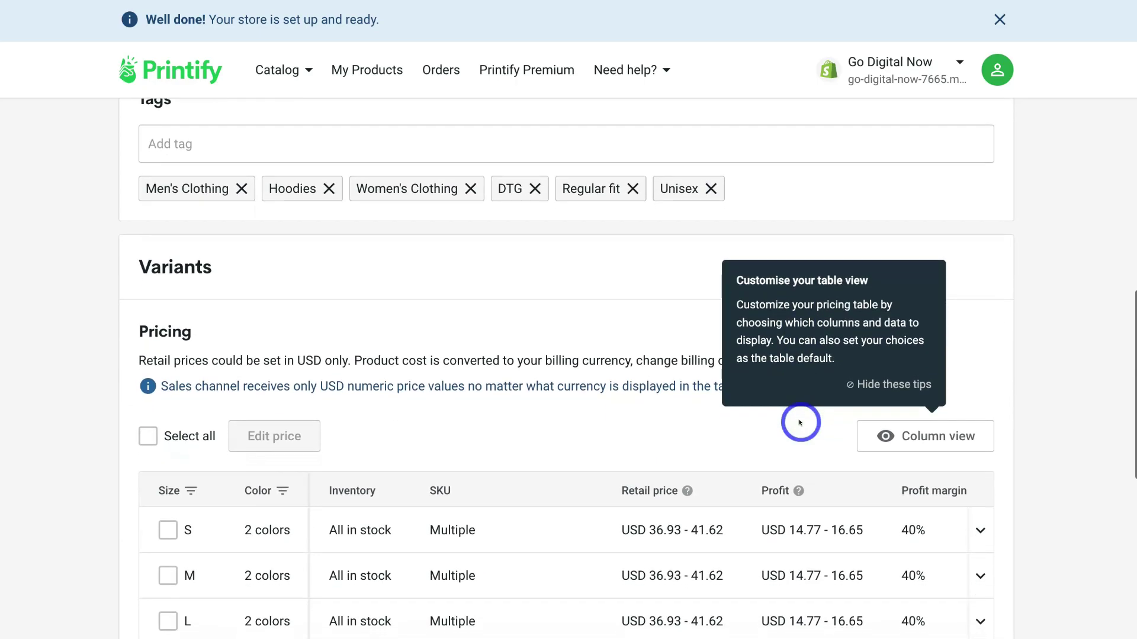
pyautogui.scroll(-3, 642, 202)
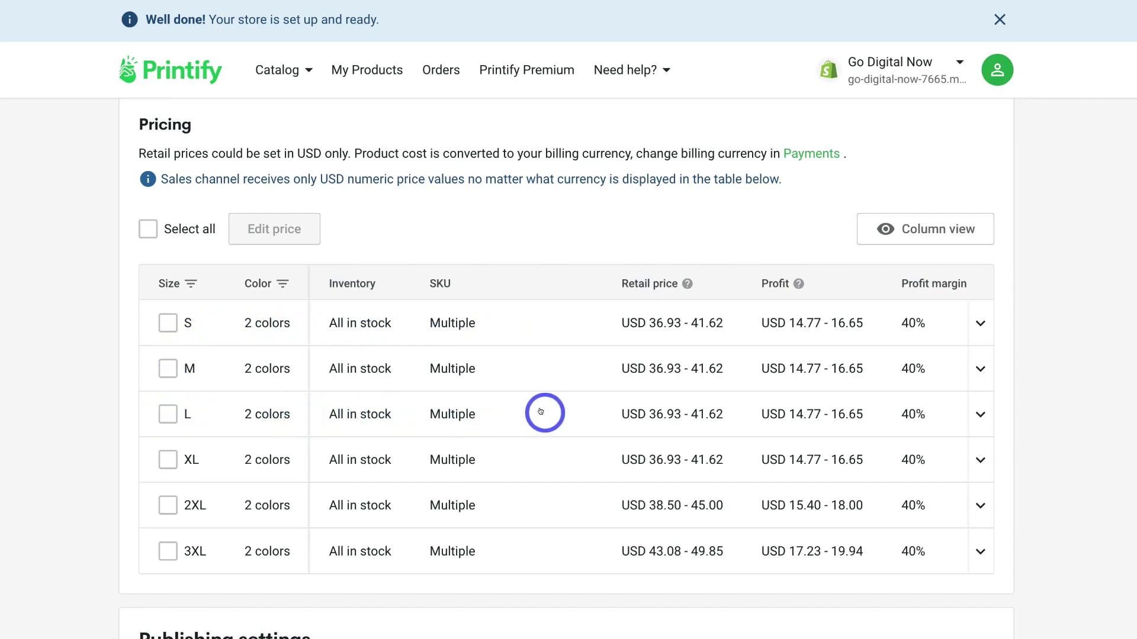
pyautogui.moveTo(646, 419)
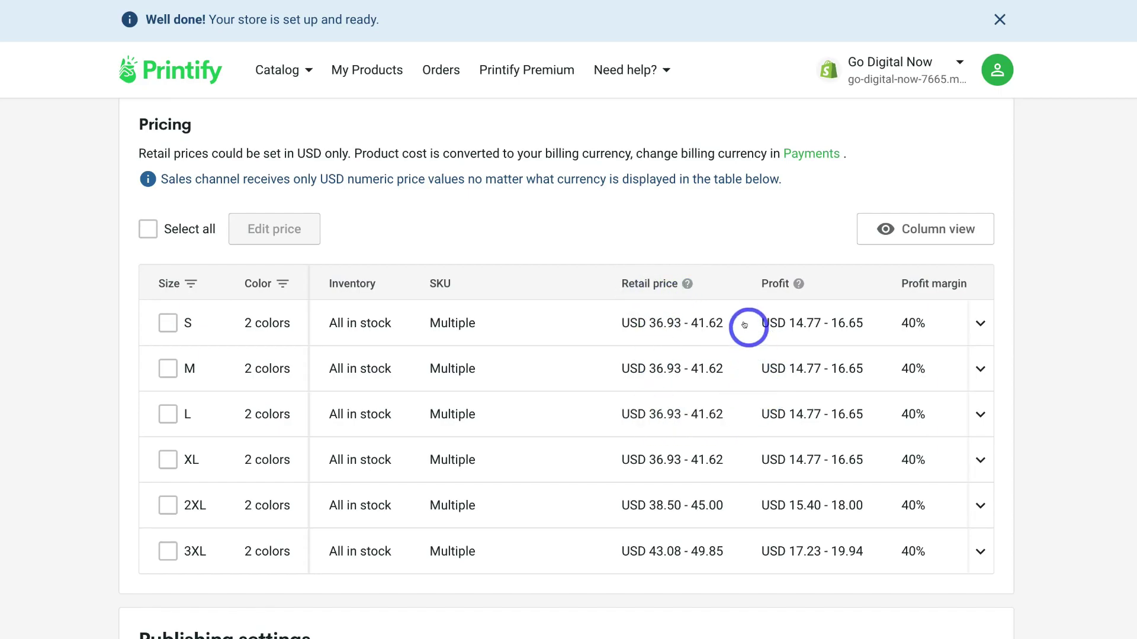
pyautogui.hscroll(1, 828, 408)
pyautogui.hscroll(2, 828, 408)
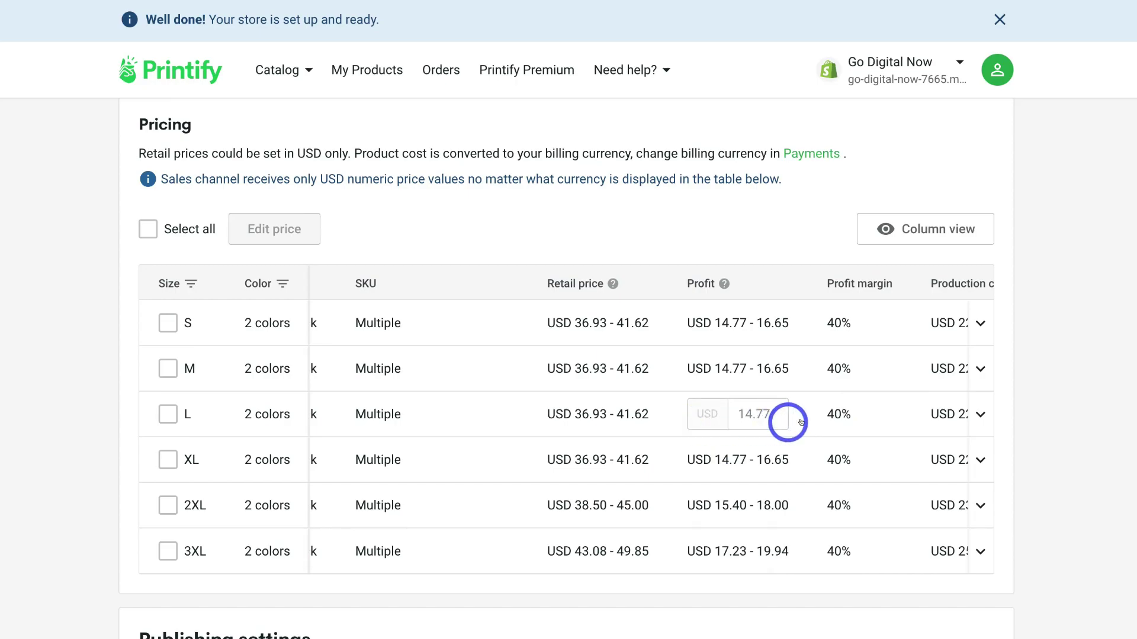
pyautogui.hscroll(5, 811, 415)
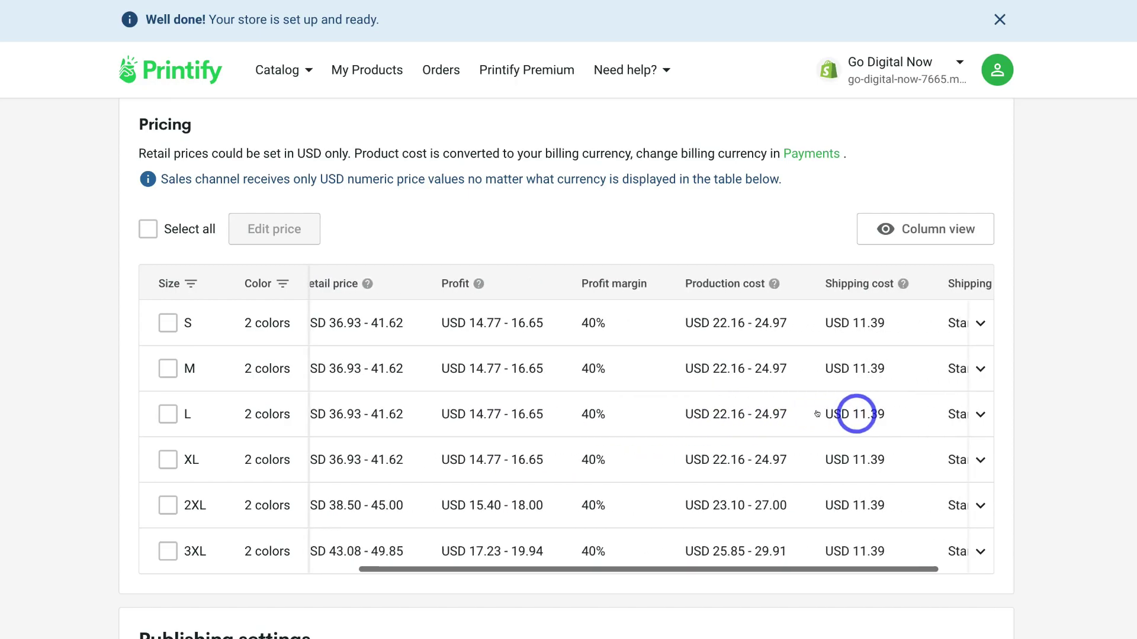
pyautogui.hscroll(2, 817, 414)
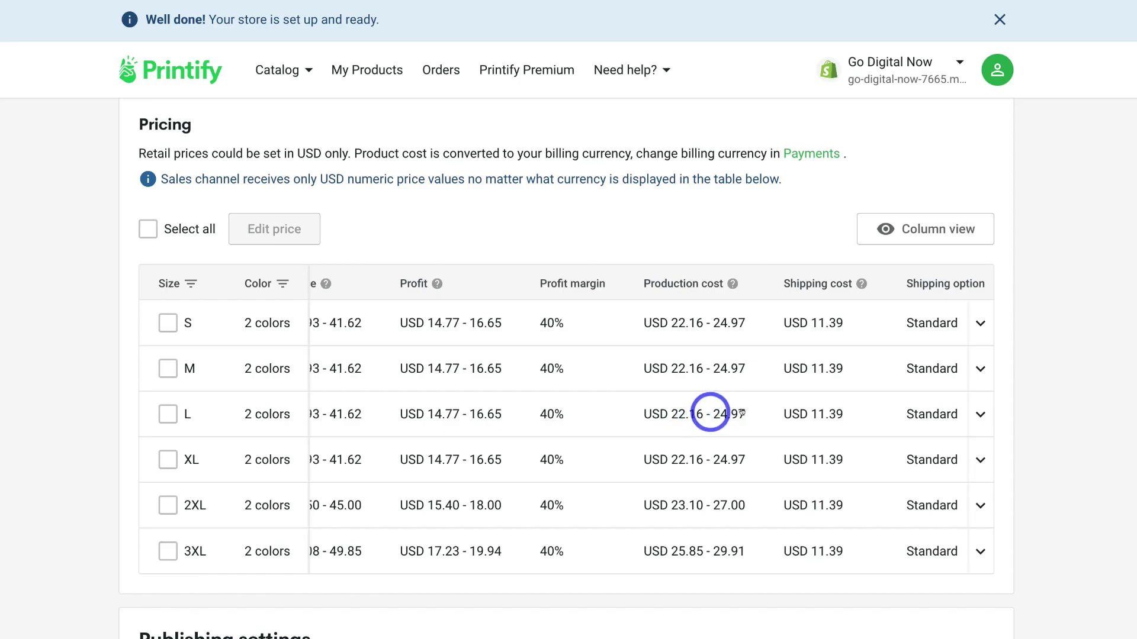
pyautogui.hscroll(2, 828, 410)
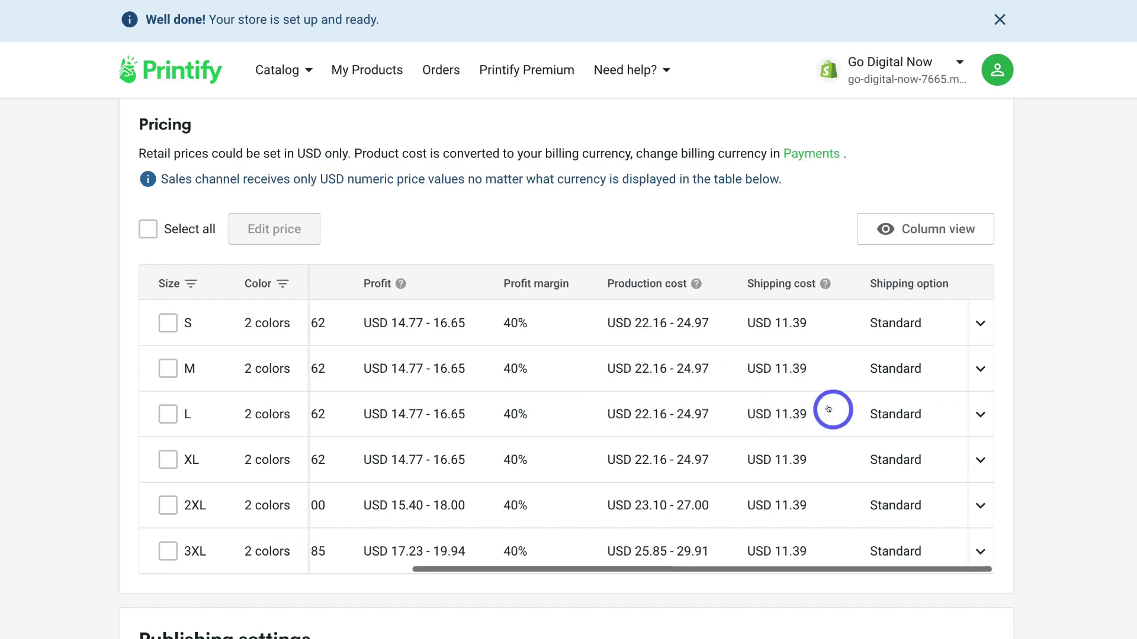
pyautogui.hscroll(-1, 920, 415)
pyautogui.hscroll(-5, 919, 414)
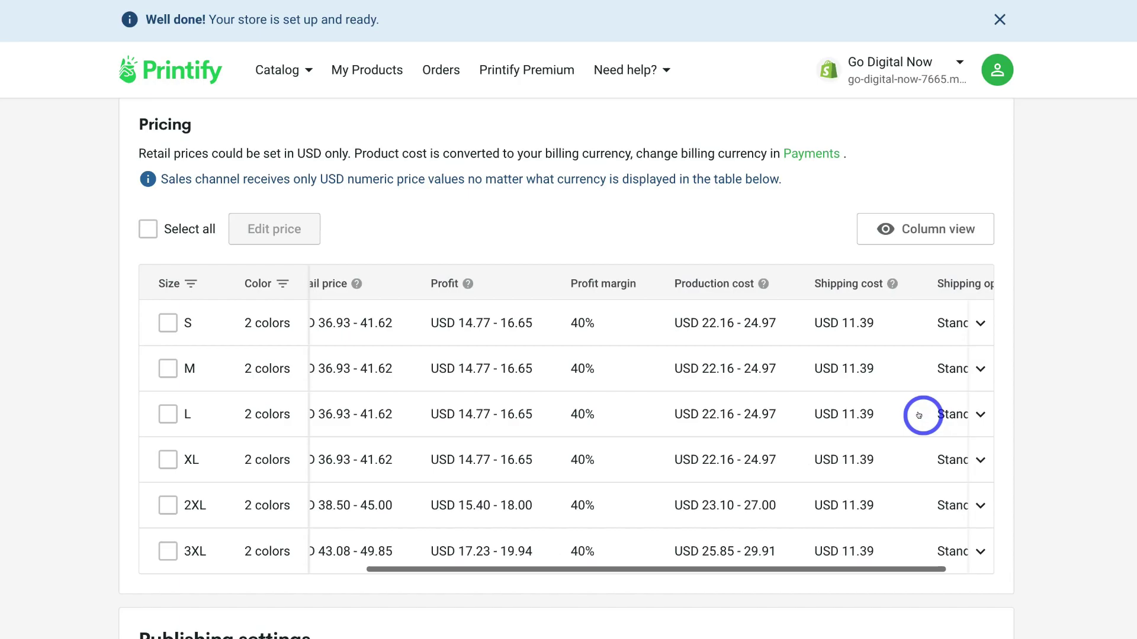
# Expand size S in the pricing table and compare the prices, profits and costs of its Black and White variants
pyautogui.click(752, 322)
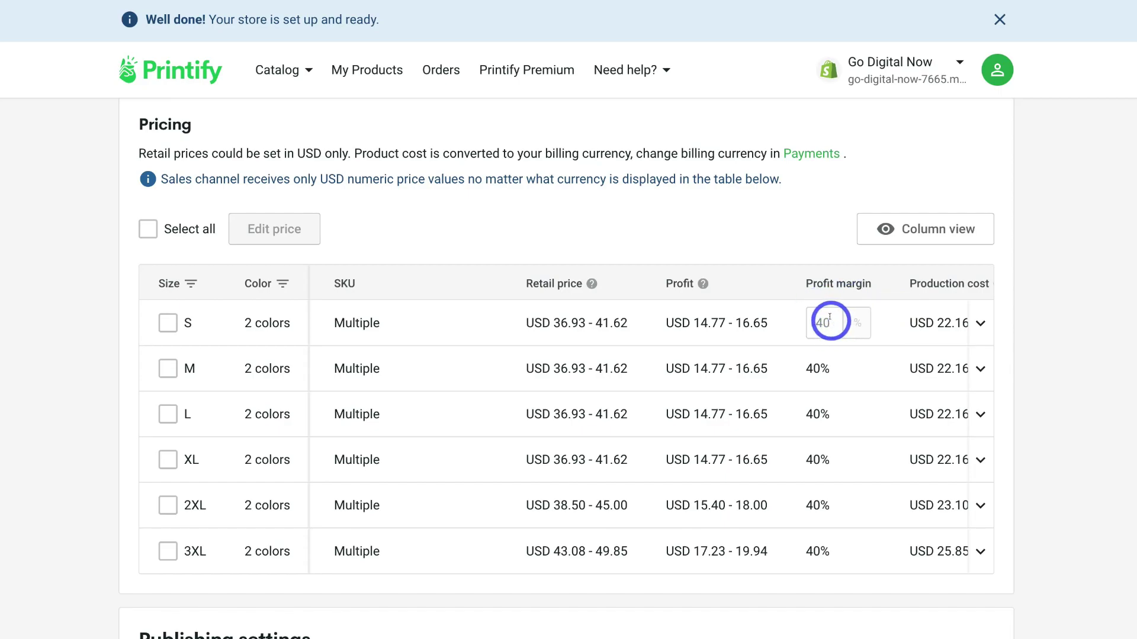
pyautogui.hscroll(3, 864, 321)
pyautogui.scroll(-1, 829, 302)
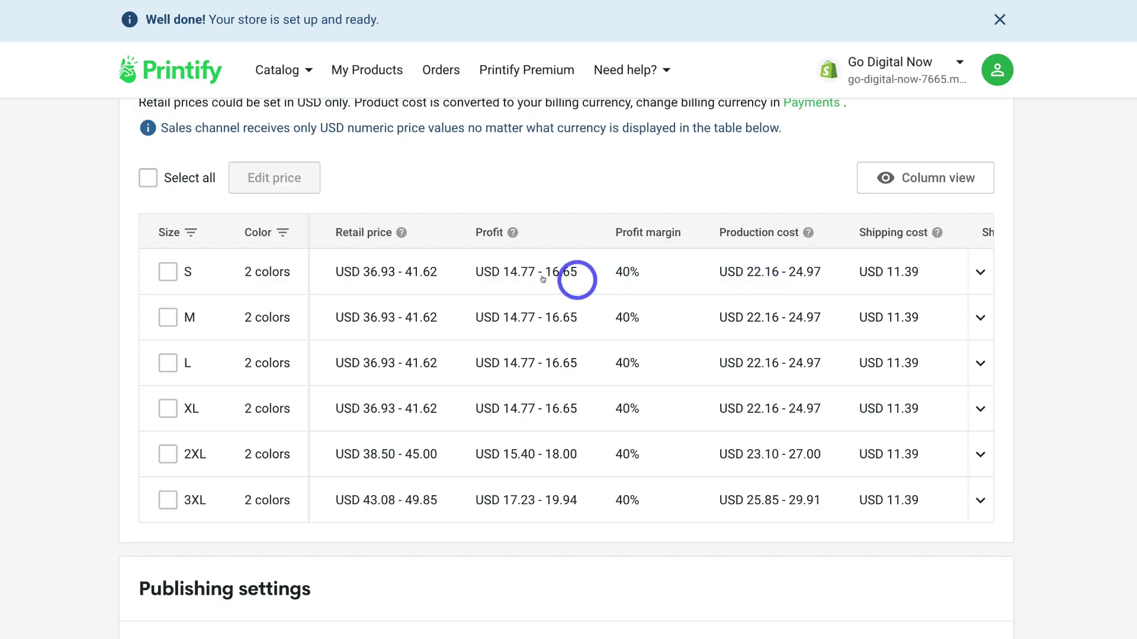
pyautogui.click(590, 285)
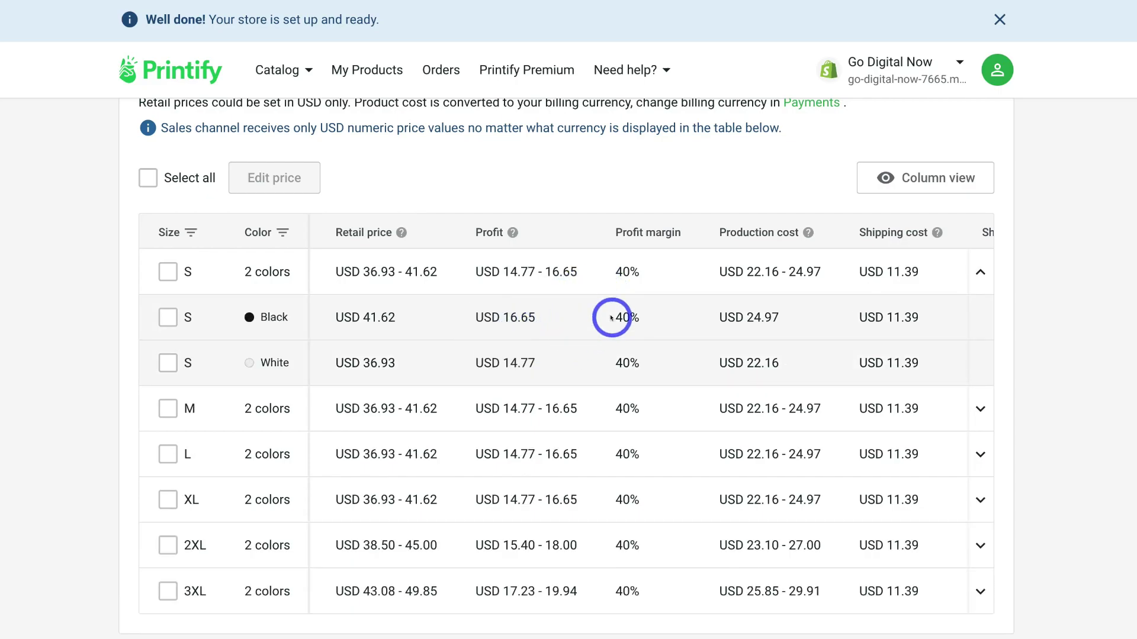
pyautogui.hscroll(3, 611, 318)
pyautogui.hscroll(-5, 611, 318)
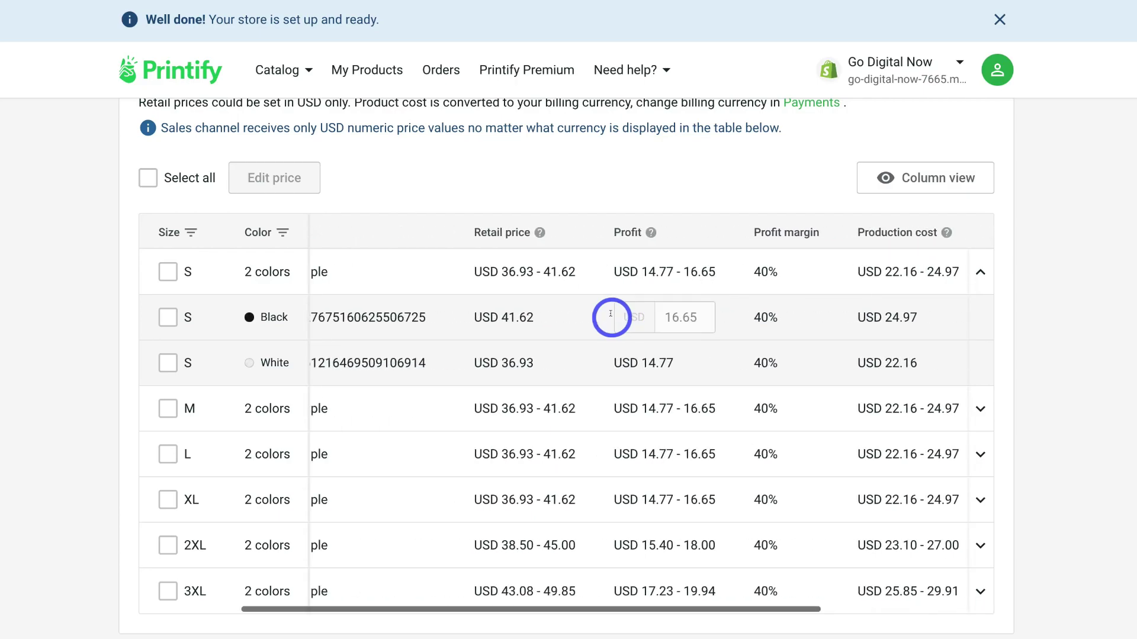
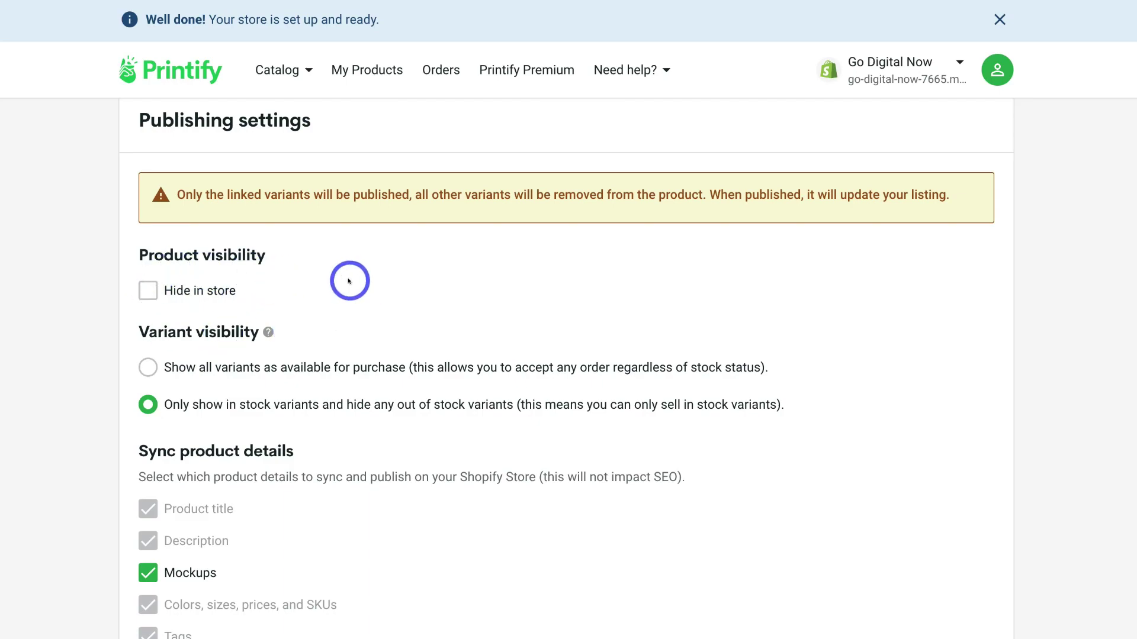
# Review the publishing settings for product visibility, variant visibility, synced product details and Shopify categories
pyautogui.scroll(-2, 349, 281)
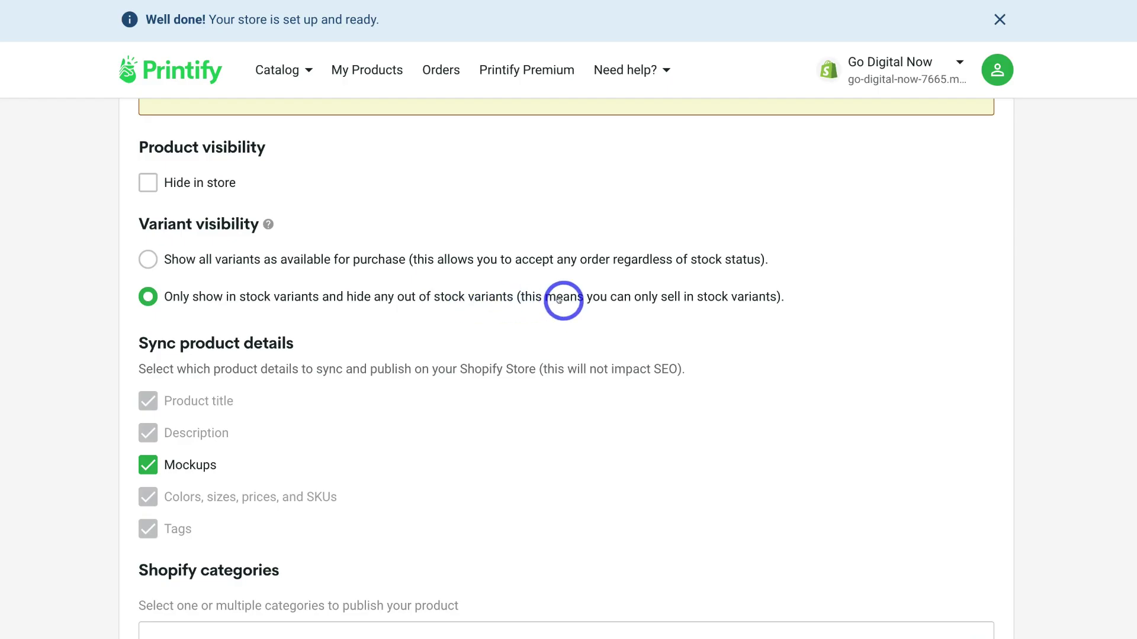
pyautogui.scroll(-1, 559, 300)
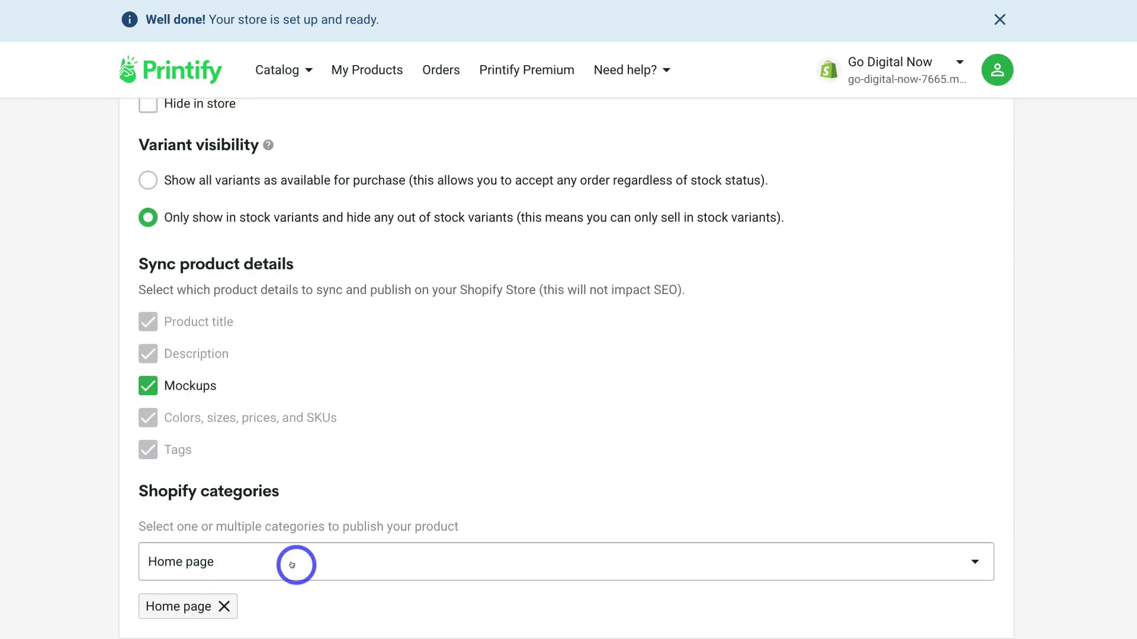
pyautogui.click(291, 565)
pyautogui.click(358, 381)
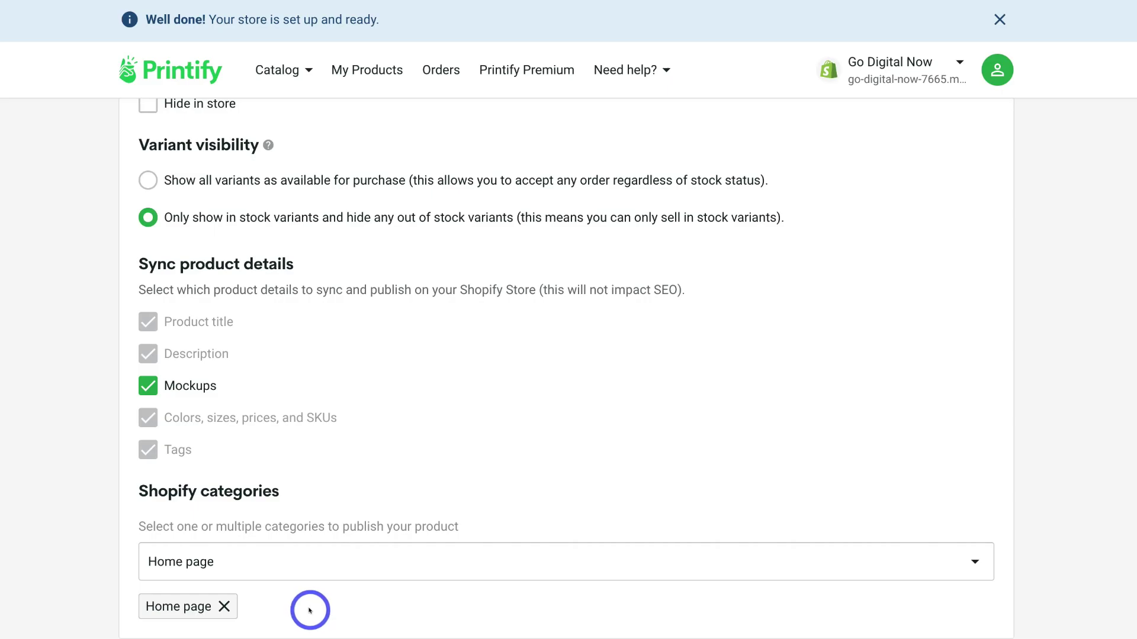
pyautogui.scroll(1, 310, 610)
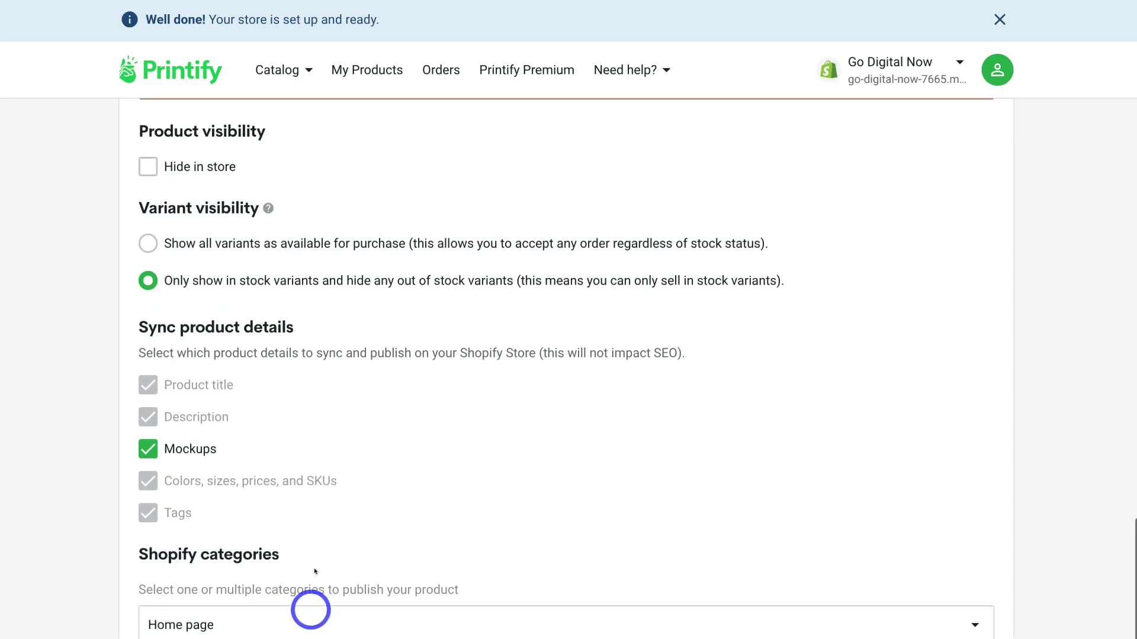
# Set the hoodie to be hidden in the store and publish it
pyautogui.click(152, 167)
pyautogui.scroll(-2, 432, 325)
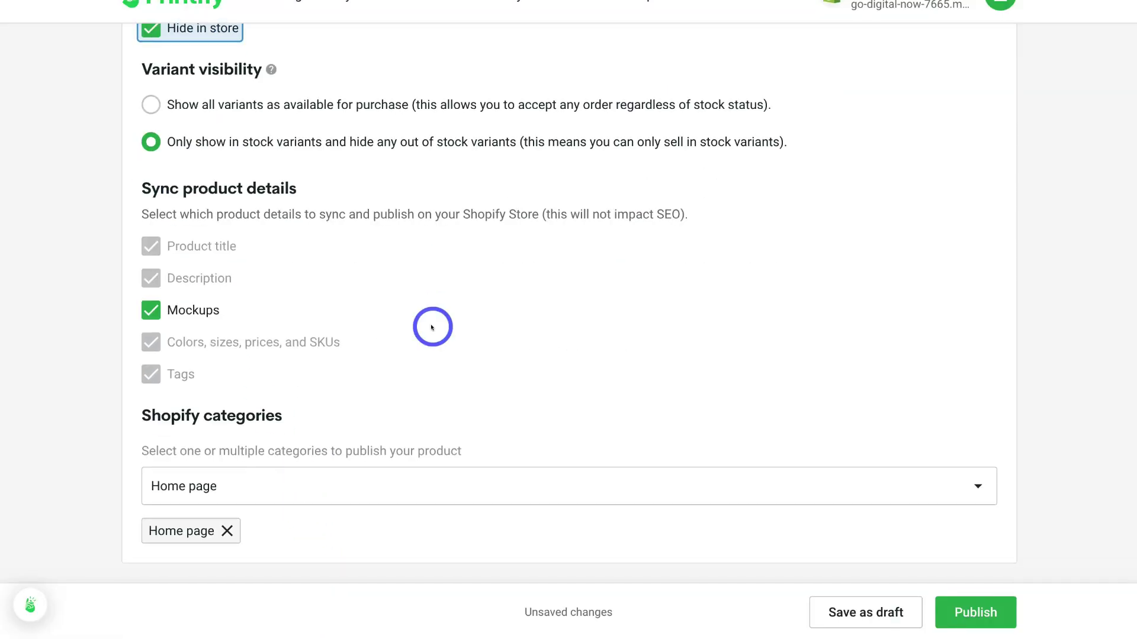
pyautogui.click(971, 607)
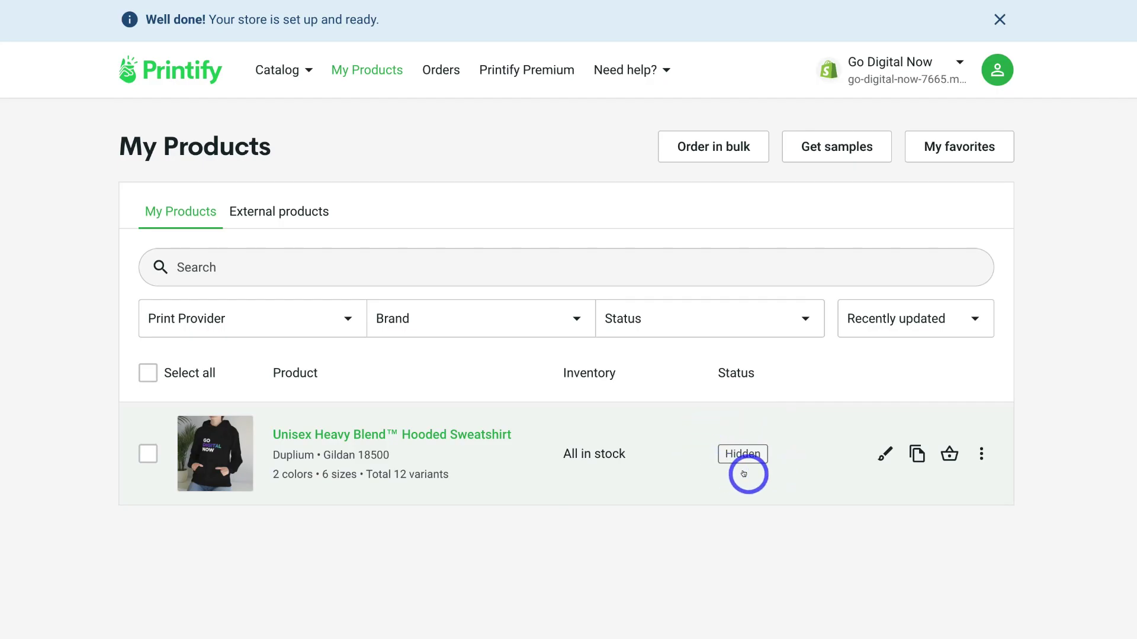
# Browse the catalog's Tech Accessories category and open the AirPods and AirPods Pro Case Cover to review its details and print provider
pyautogui.moveTo(272, 68)
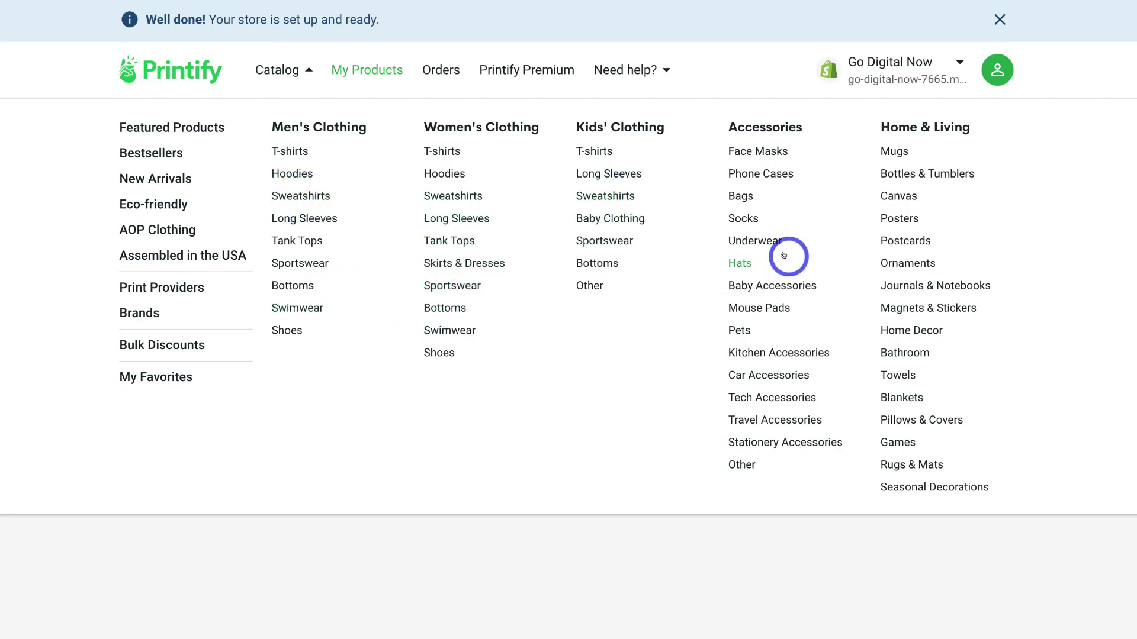
pyautogui.click(764, 397)
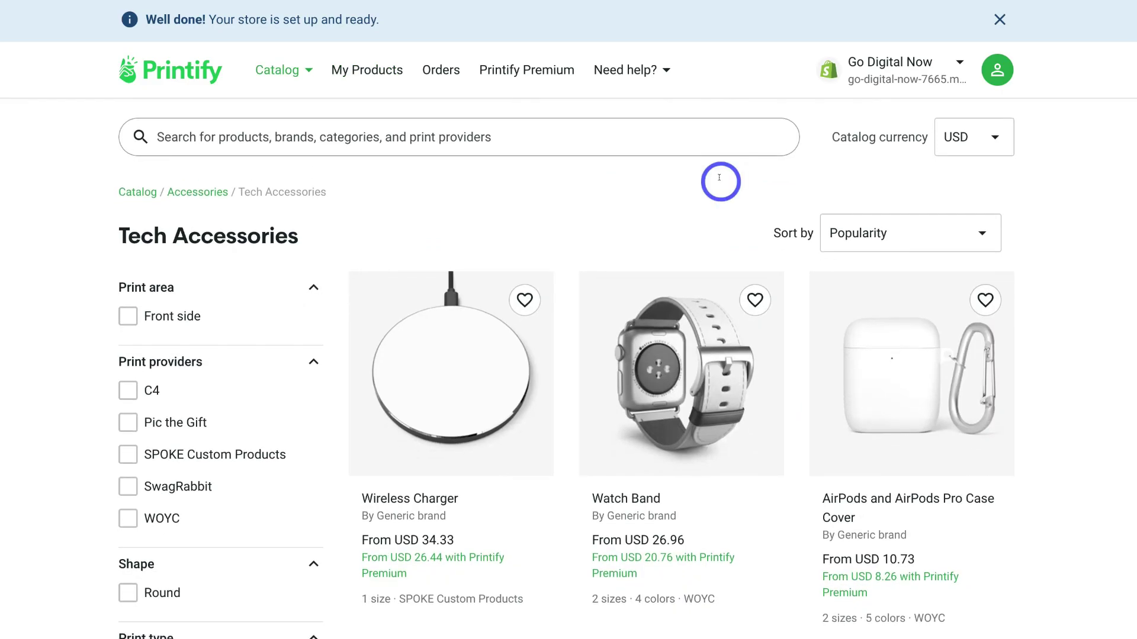
pyautogui.scroll(-20, 720, 182)
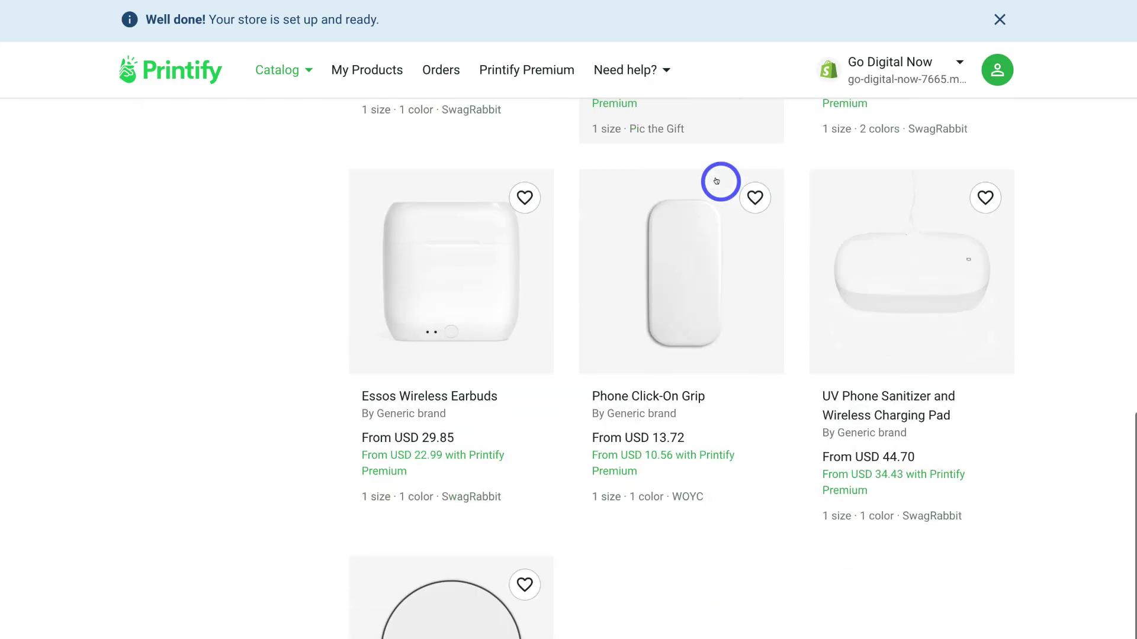
pyautogui.scroll(20, 718, 183)
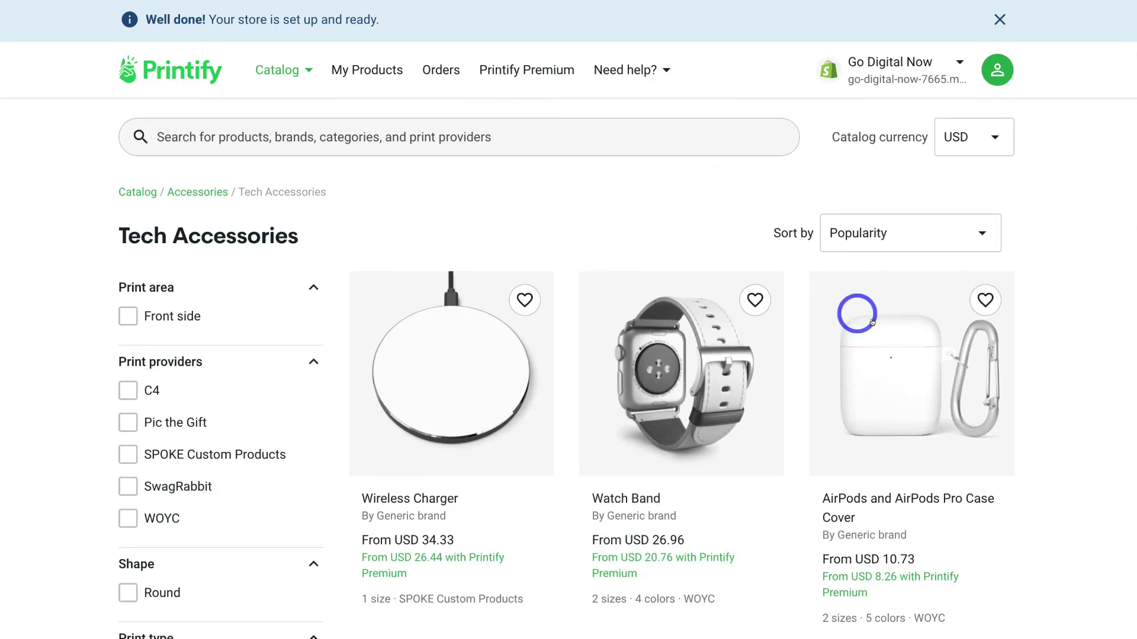
pyautogui.click(882, 388)
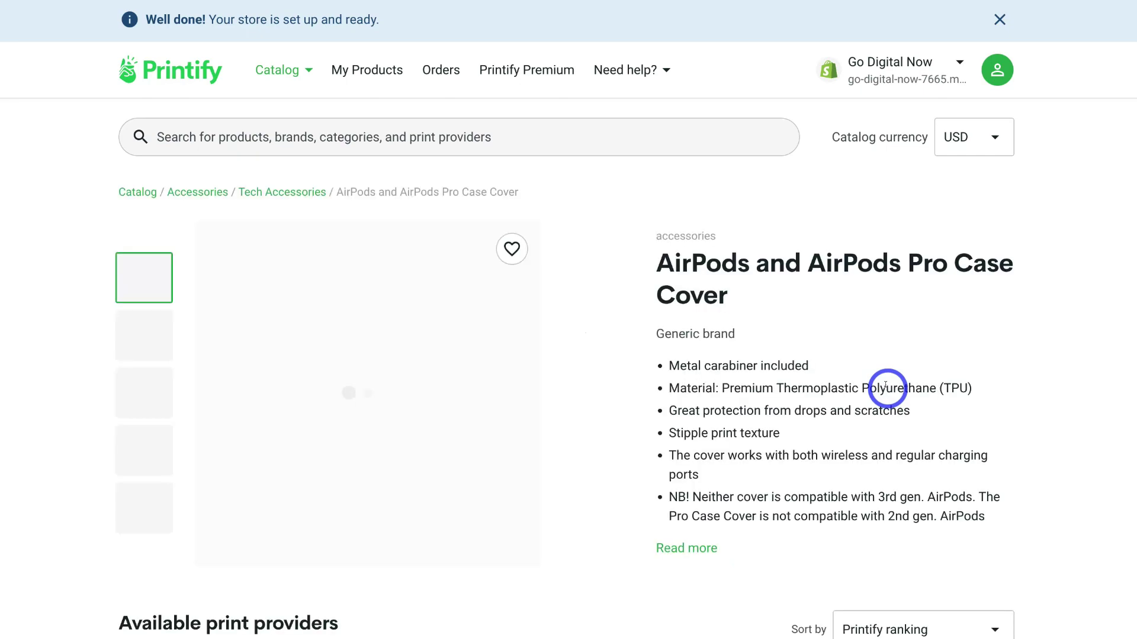
pyautogui.scroll(-5, 598, 389)
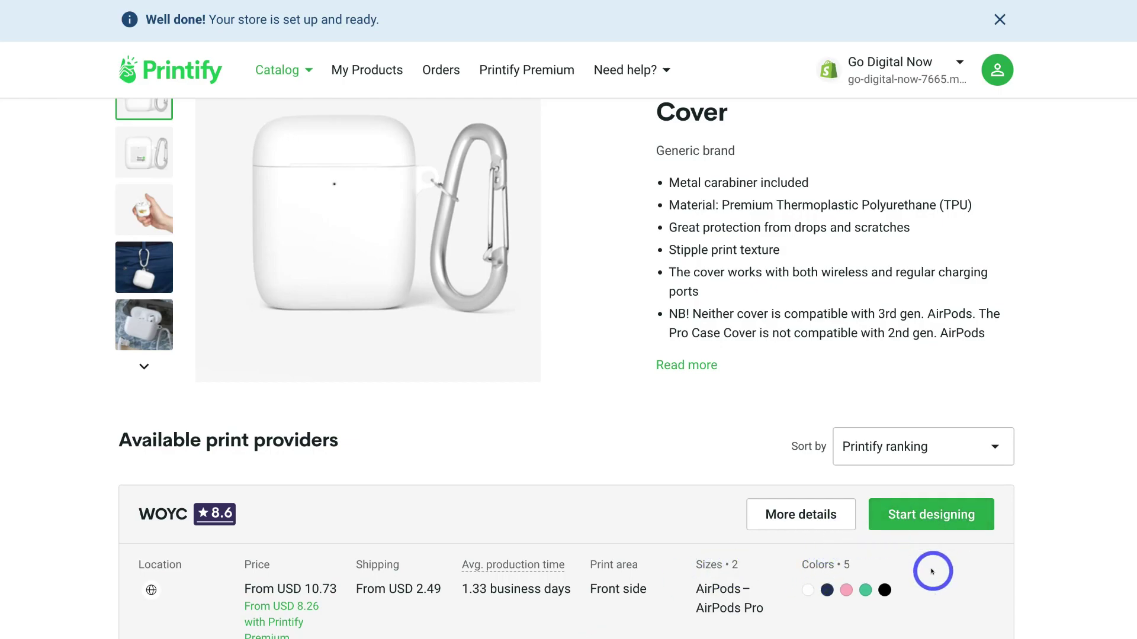
# Switch to the Shopify admin, open the Unisex Heavy Blend Hooded Sweatshirt product and review its description, media, variants and search engine listing
pyautogui.scroll(3, 933, 571)
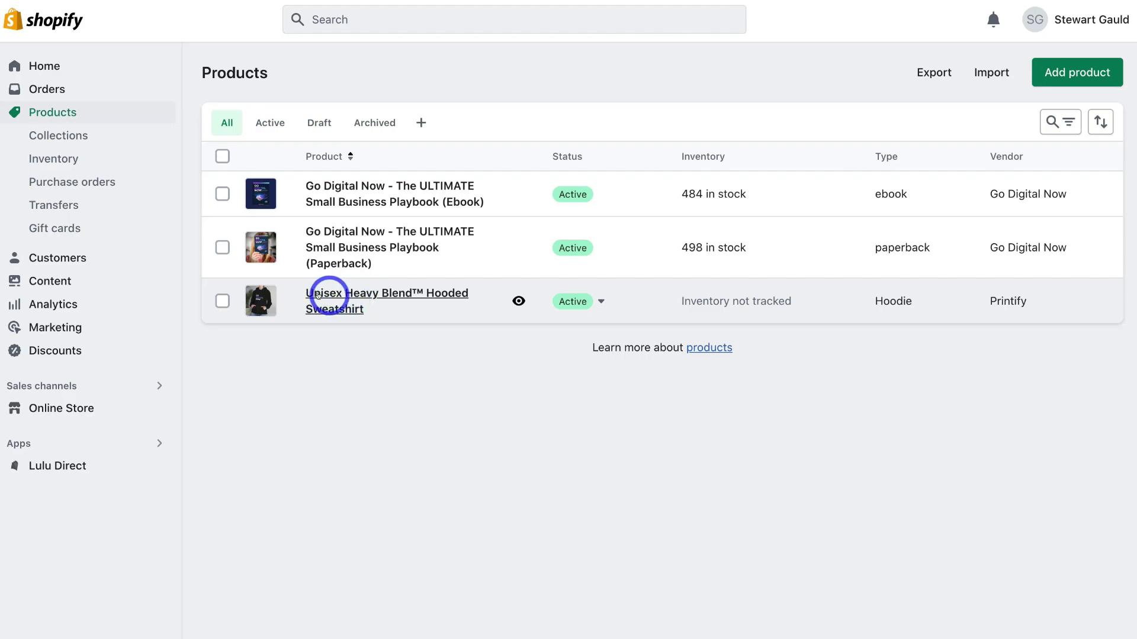
pyautogui.click(346, 295)
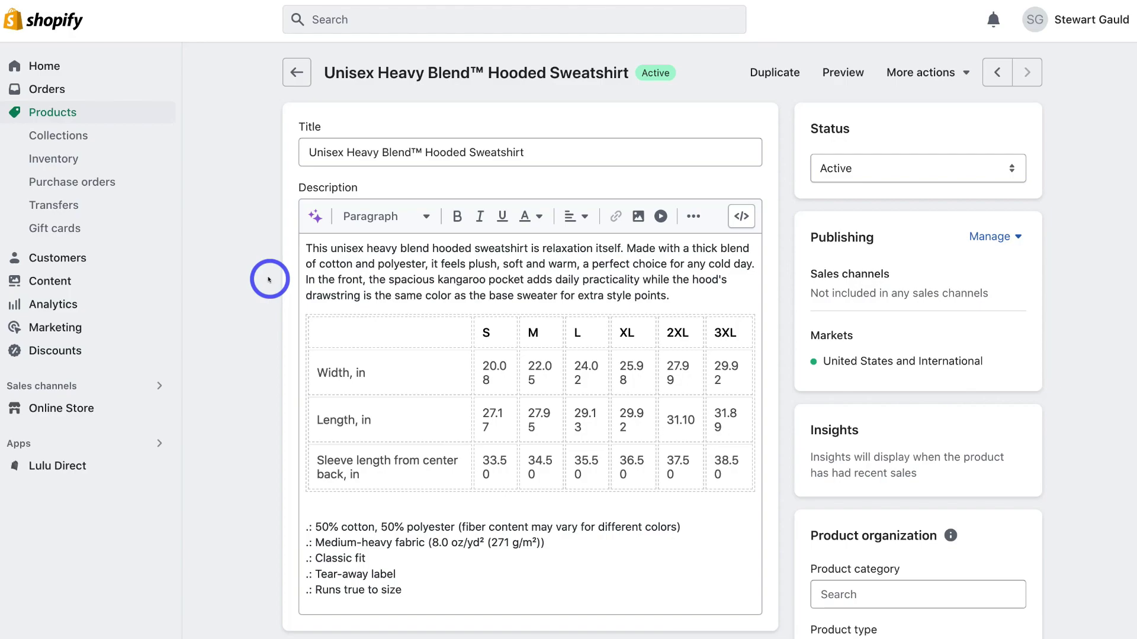
pyautogui.scroll(-15, 269, 280)
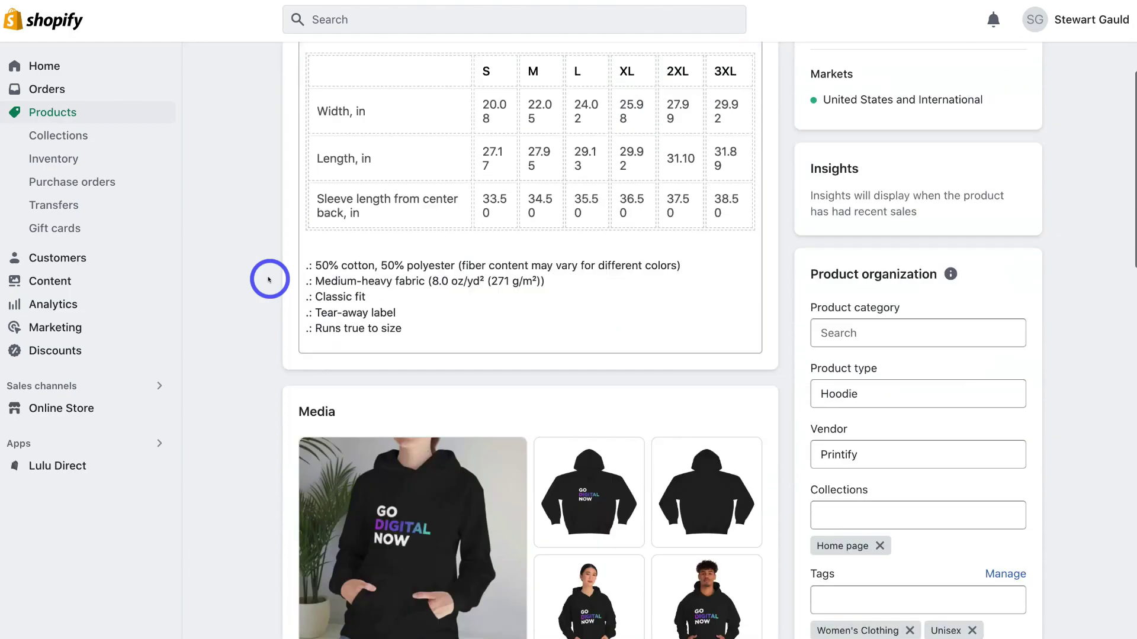
pyautogui.scroll(-5, 270, 280)
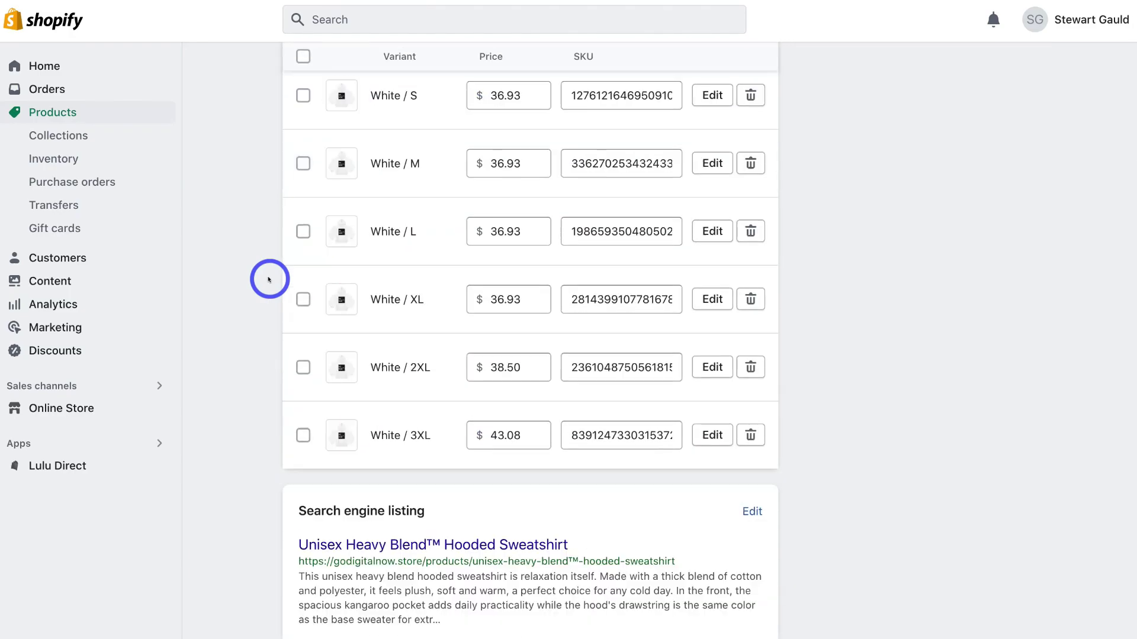
pyautogui.scroll(20, 270, 279)
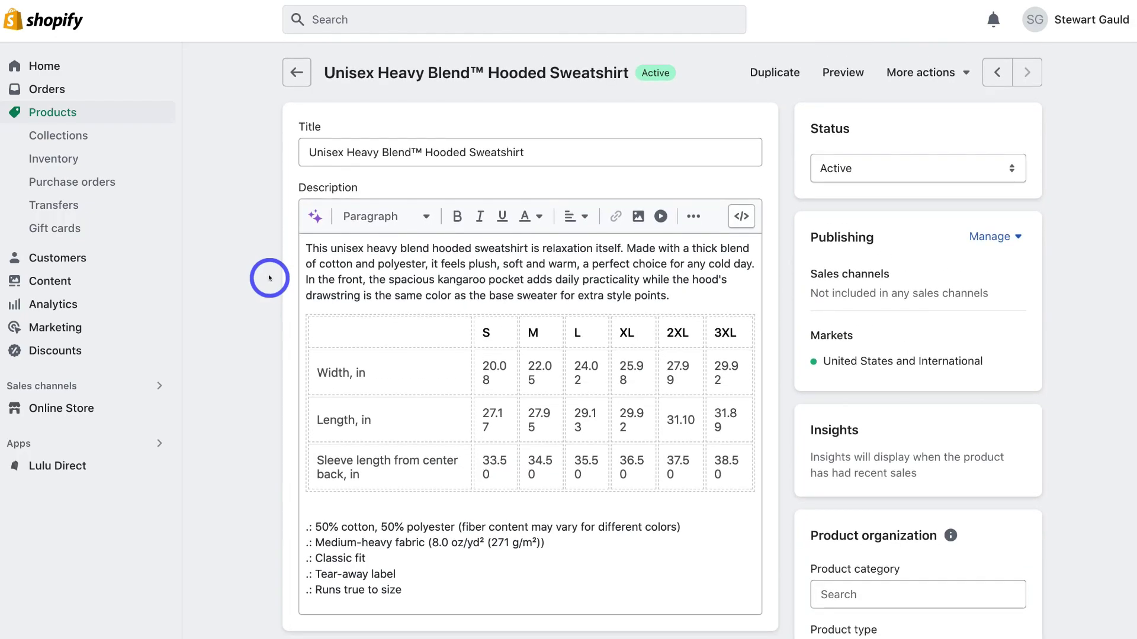
# Preview the hooded sweatshirt in the online store and look through its product page, including the description and size table
pyautogui.click(842, 72)
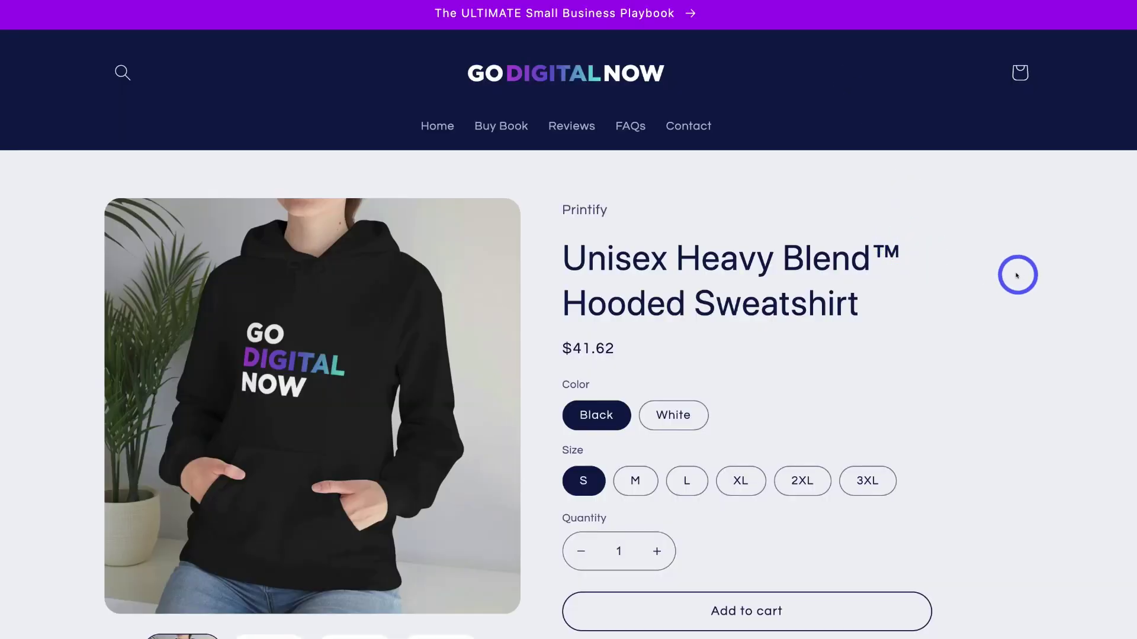
pyautogui.scroll(-5, 1017, 273)
pyautogui.scroll(-12, 1017, 276)
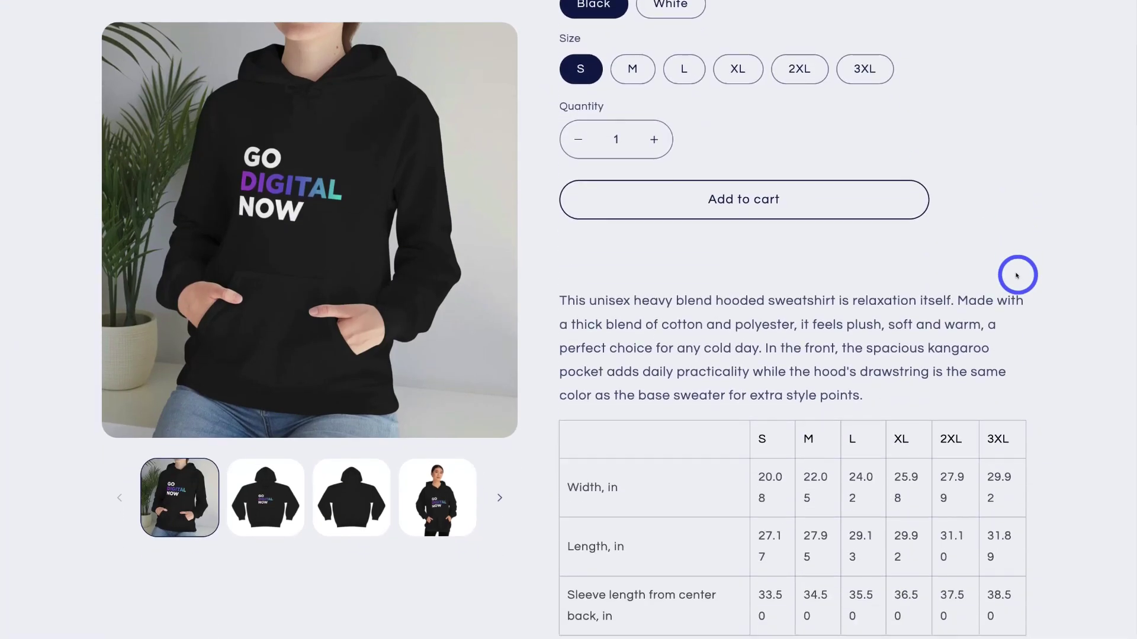
pyautogui.scroll(-4, 1018, 275)
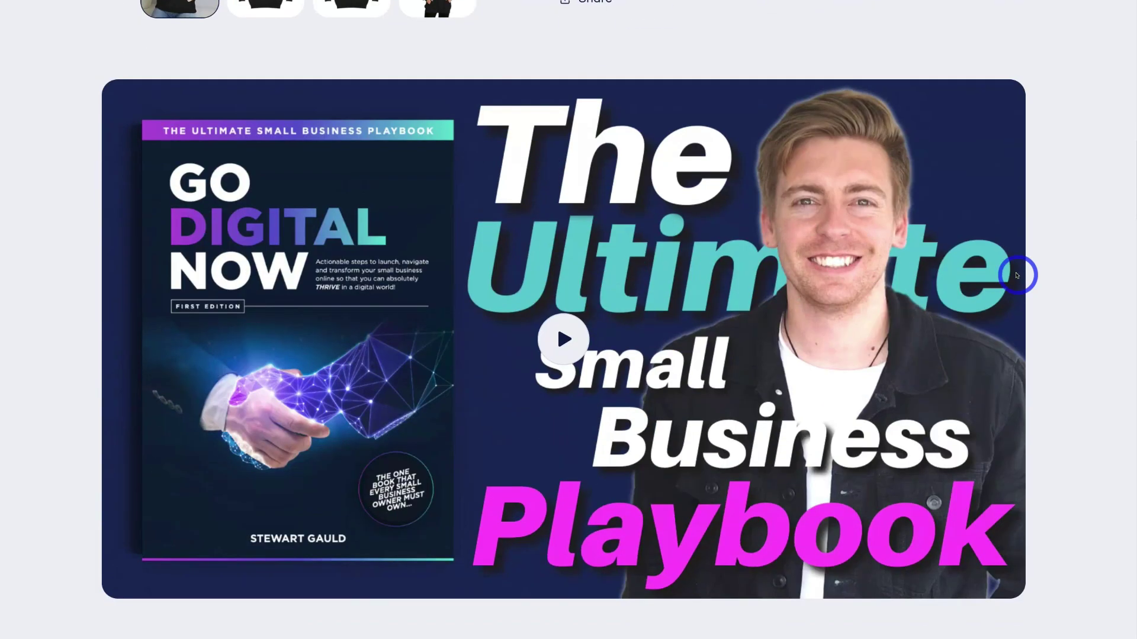
pyautogui.scroll(15, 1018, 276)
pyautogui.scroll(5, 1017, 275)
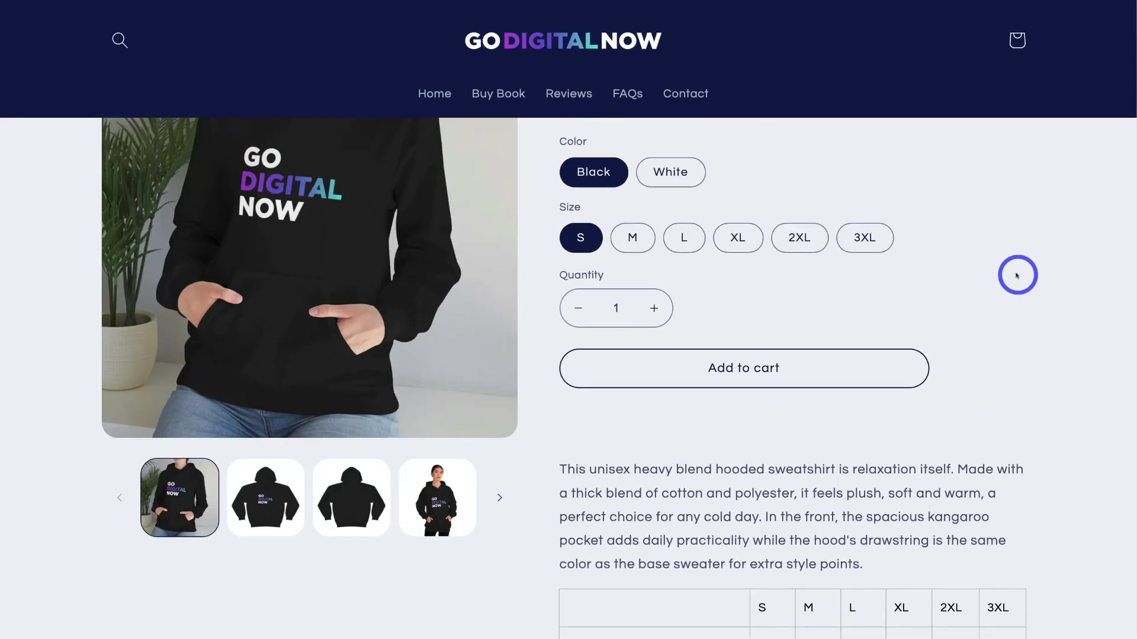
# Try the White and Black colors and sizes M and L on the product page, and view the flat front and model-worn images
pyautogui.click(676, 409)
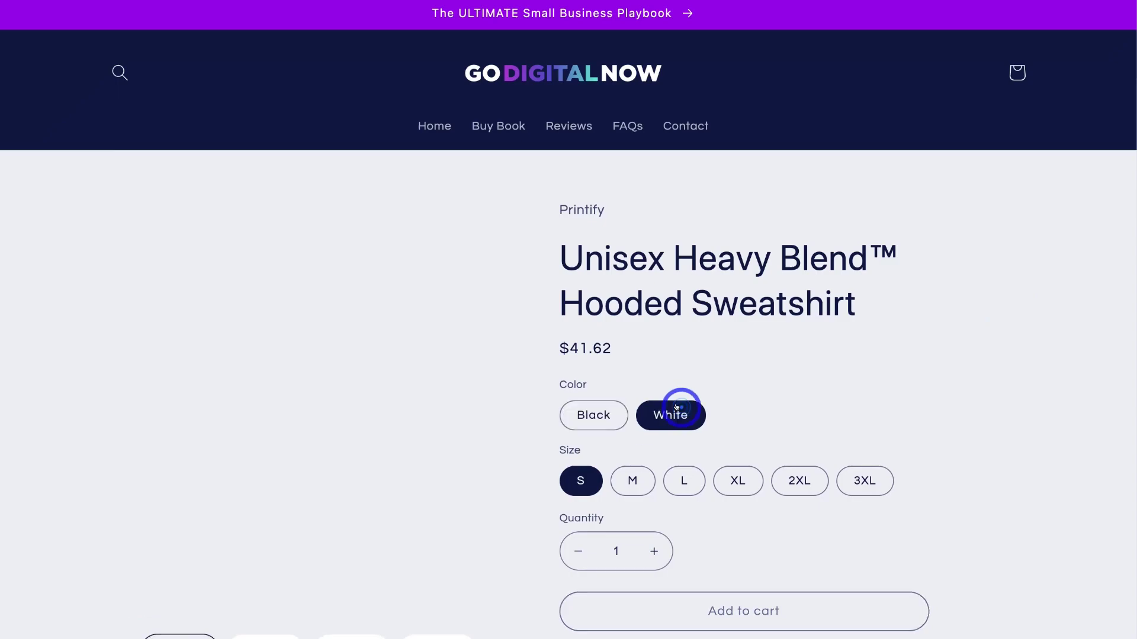
pyautogui.click(599, 413)
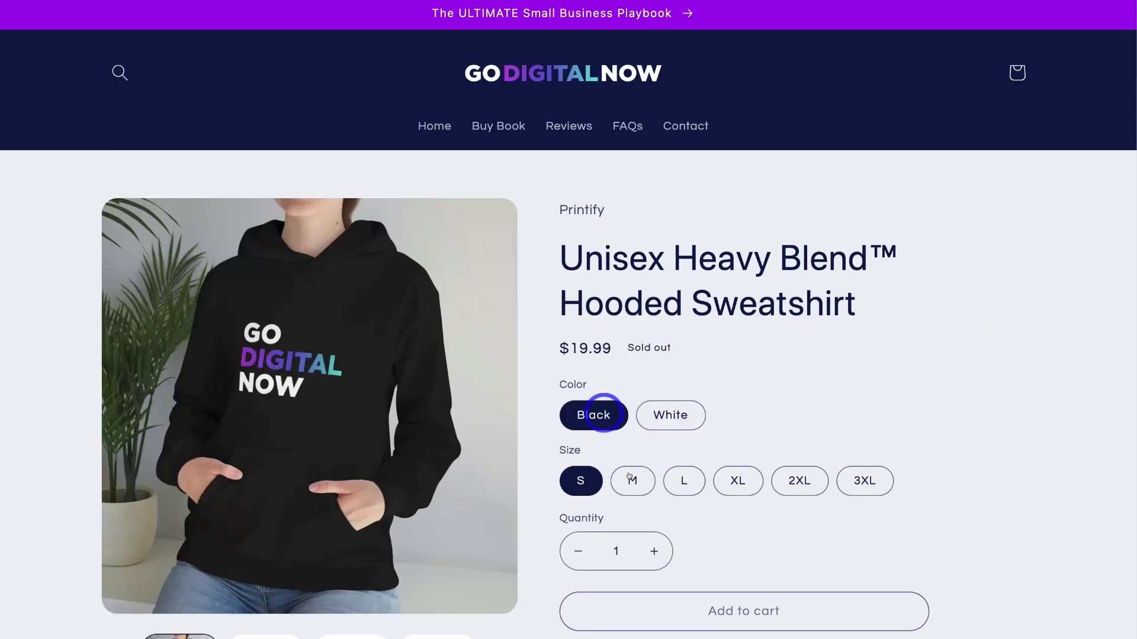
pyautogui.click(633, 479)
pyautogui.click(682, 478)
pyautogui.scroll(-3, 680, 474)
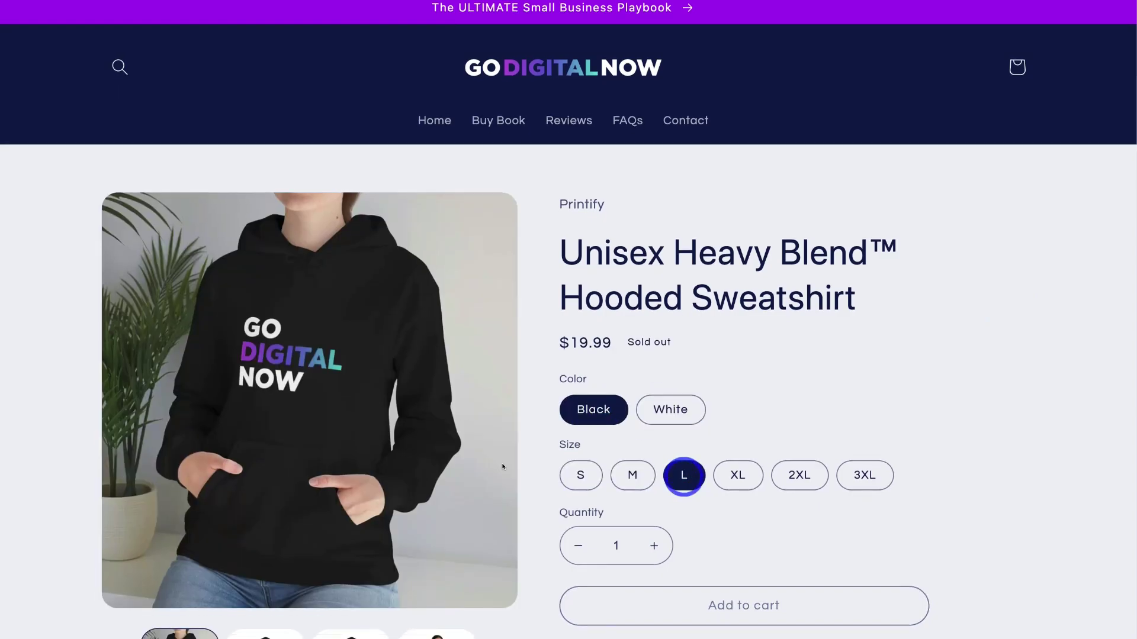
pyautogui.click(241, 491)
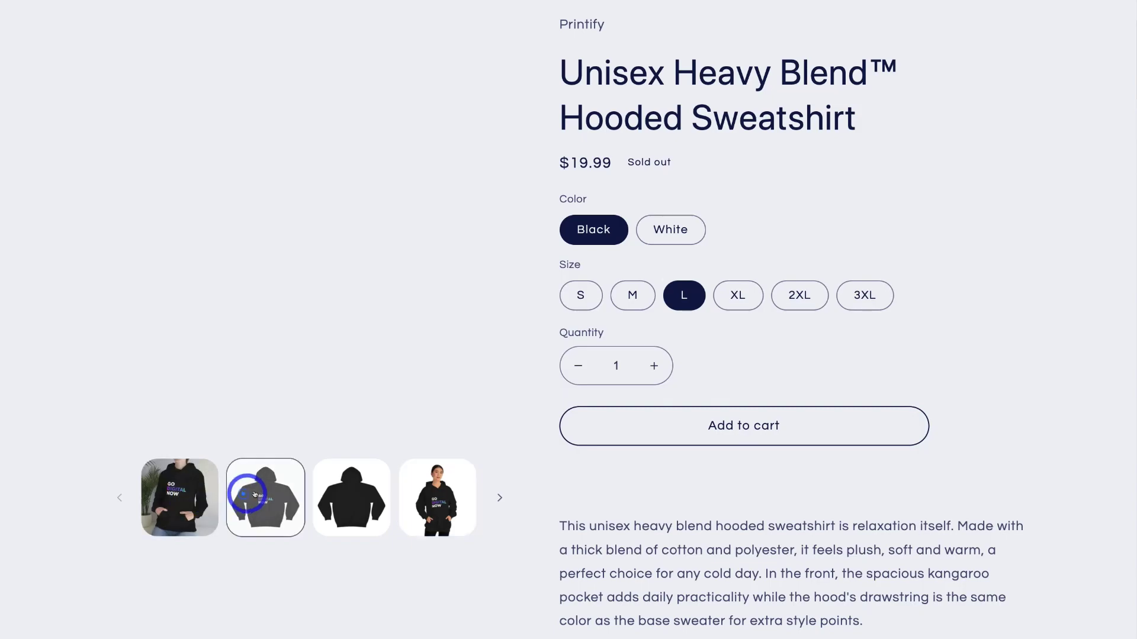
pyautogui.click(415, 497)
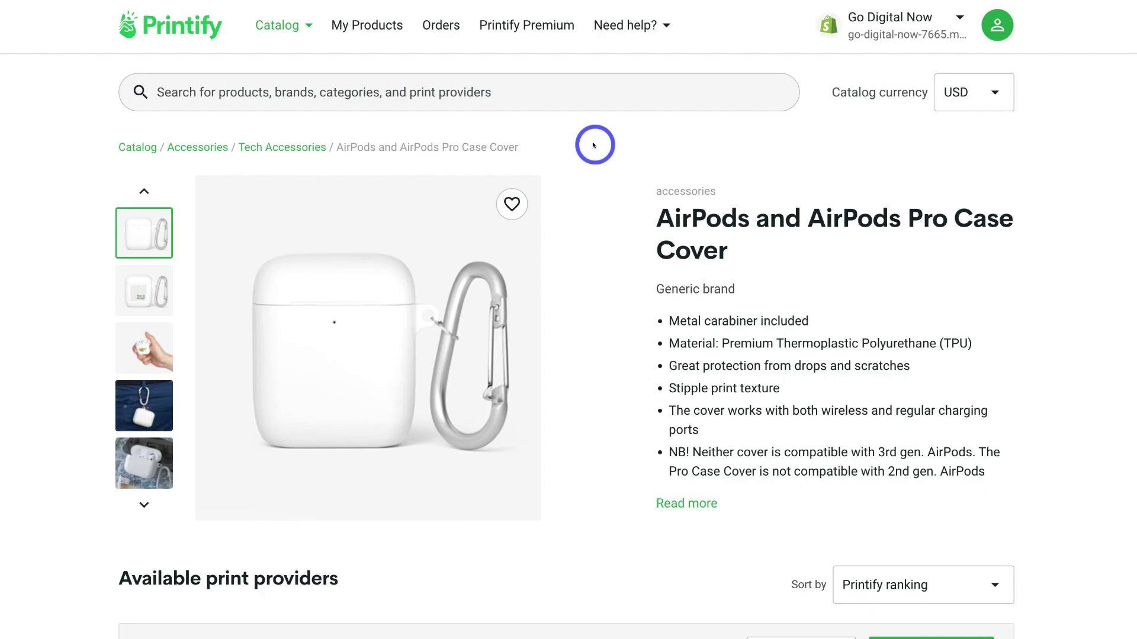
# Switch back to Printify and open the store's orders page to review the order list and its status filters
pyautogui.click(434, 27)
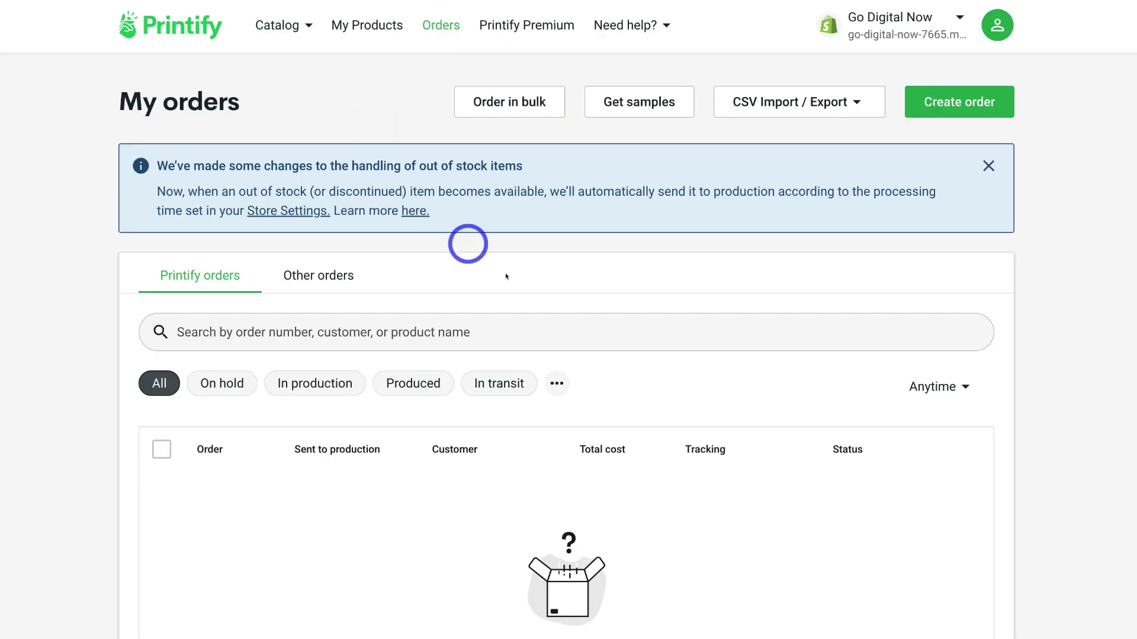
pyautogui.scroll(-2, 1078, 323)
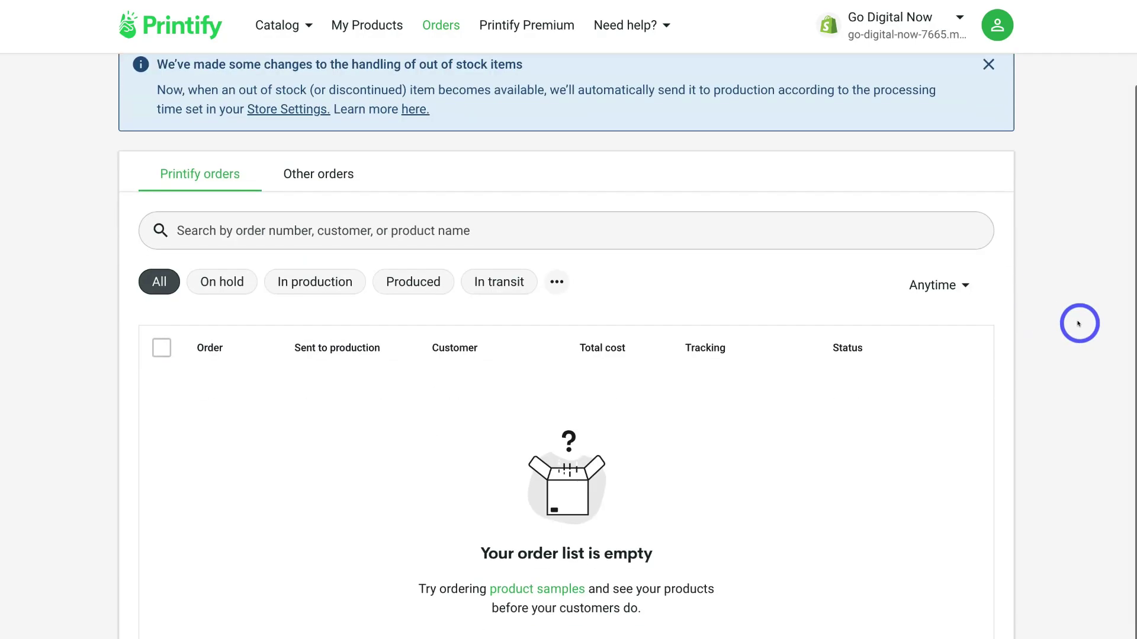
pyautogui.scroll(2, 1079, 324)
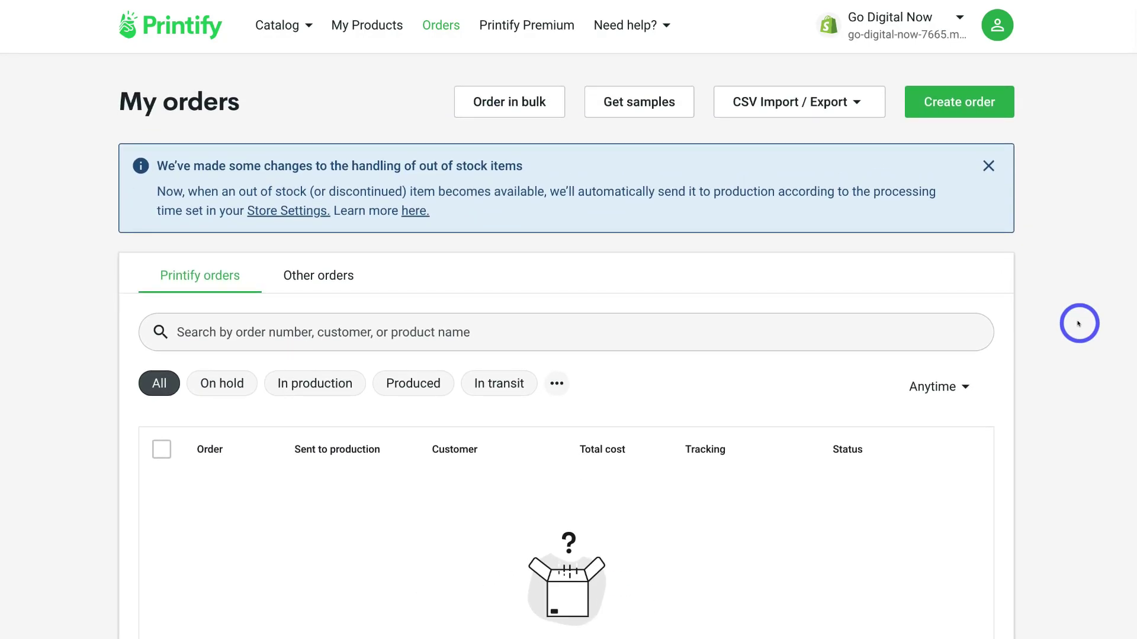